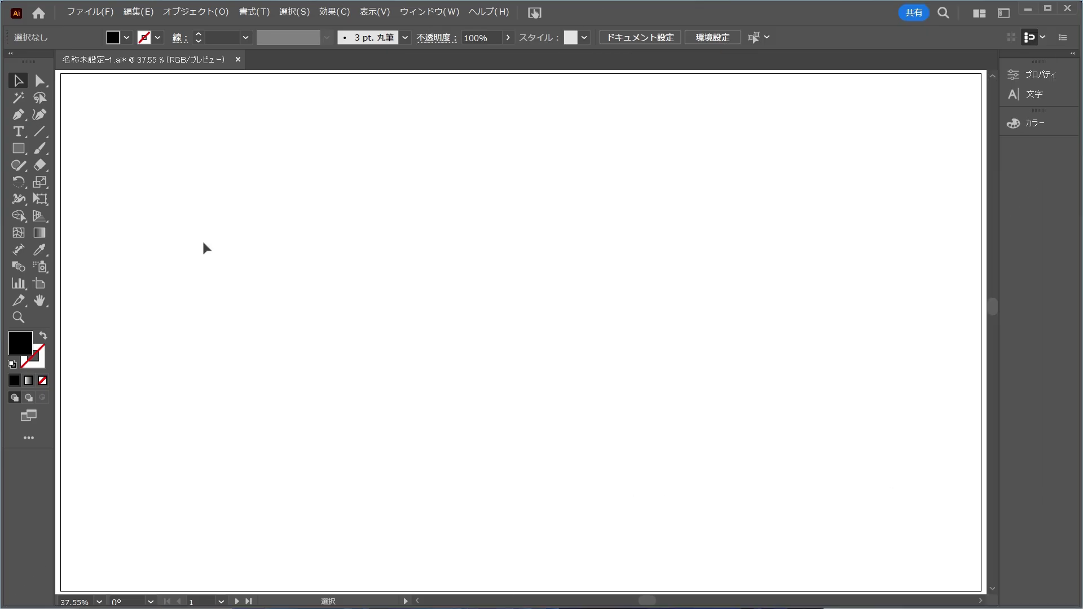
Type a large 解 on the artboard and set it in Zen Antique Regular
left_click(18, 131)
left_click(363, 271)
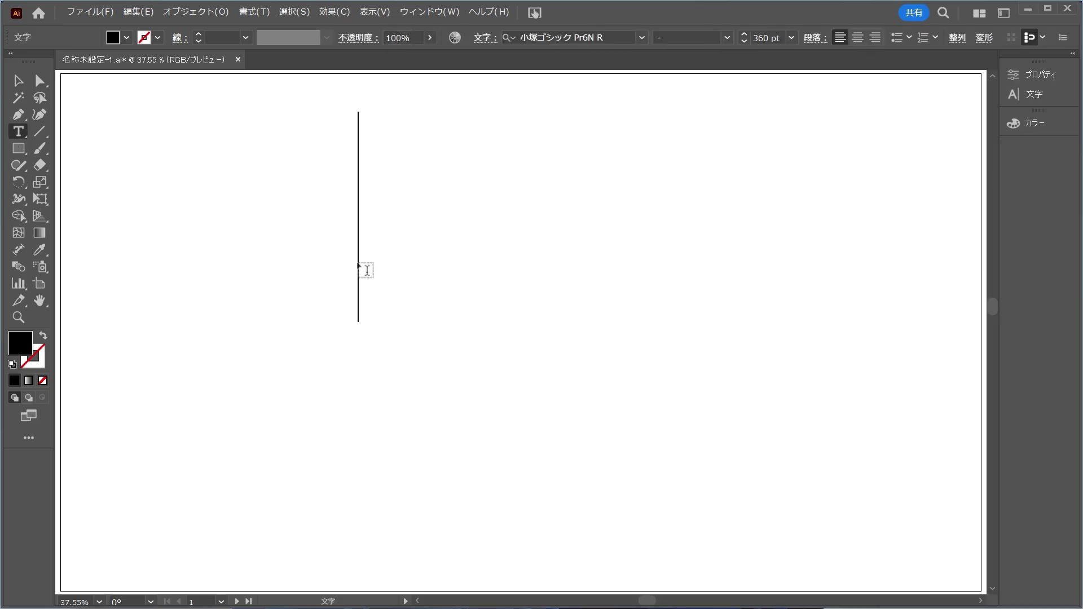
type("解")
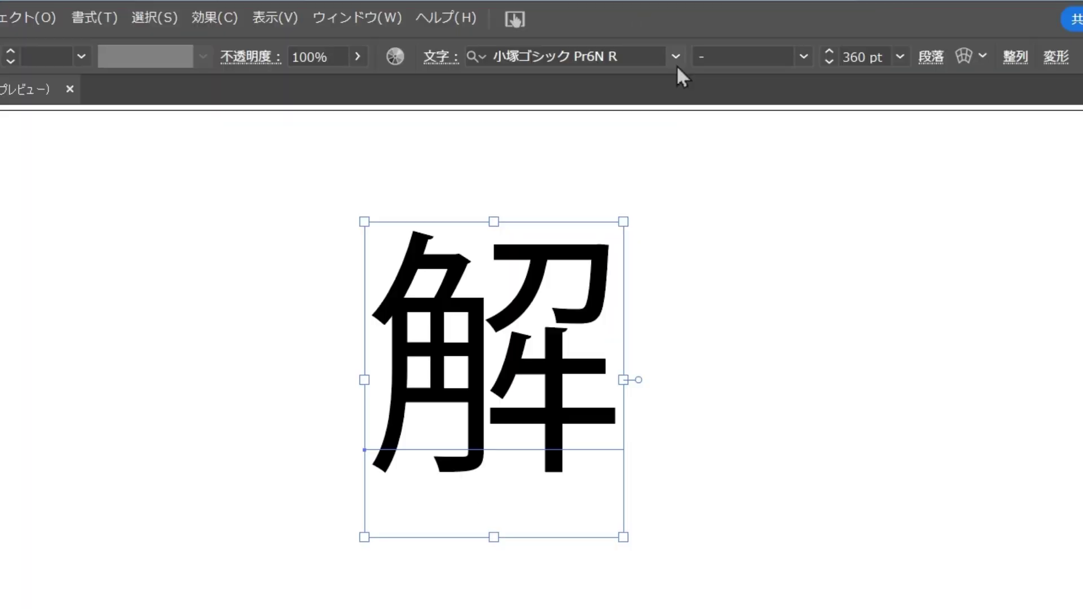
left_click(641, 38)
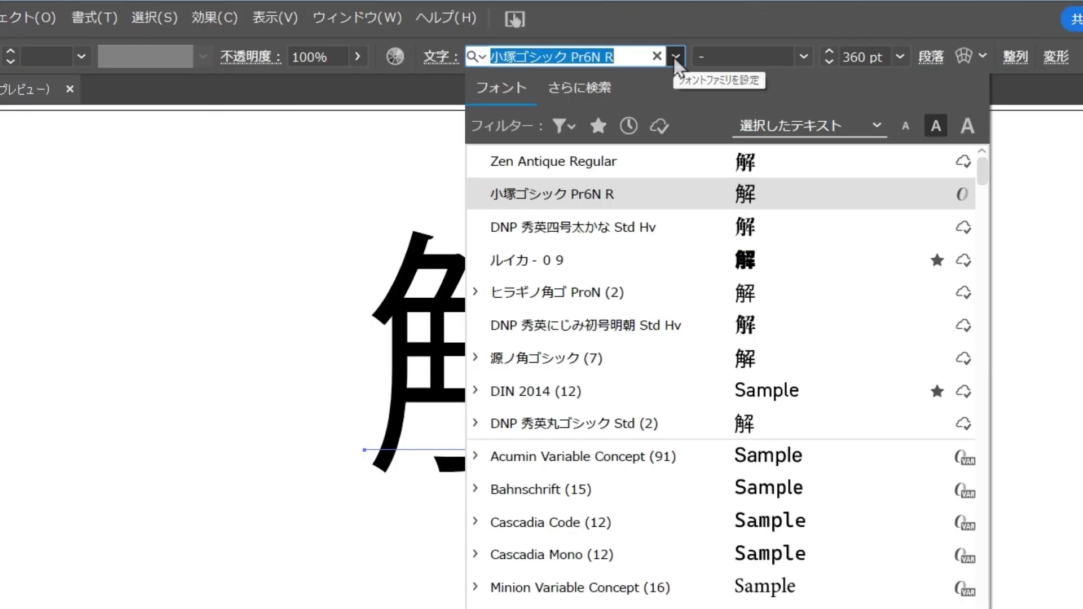
left_click(659, 167)
left_click(834, 449)
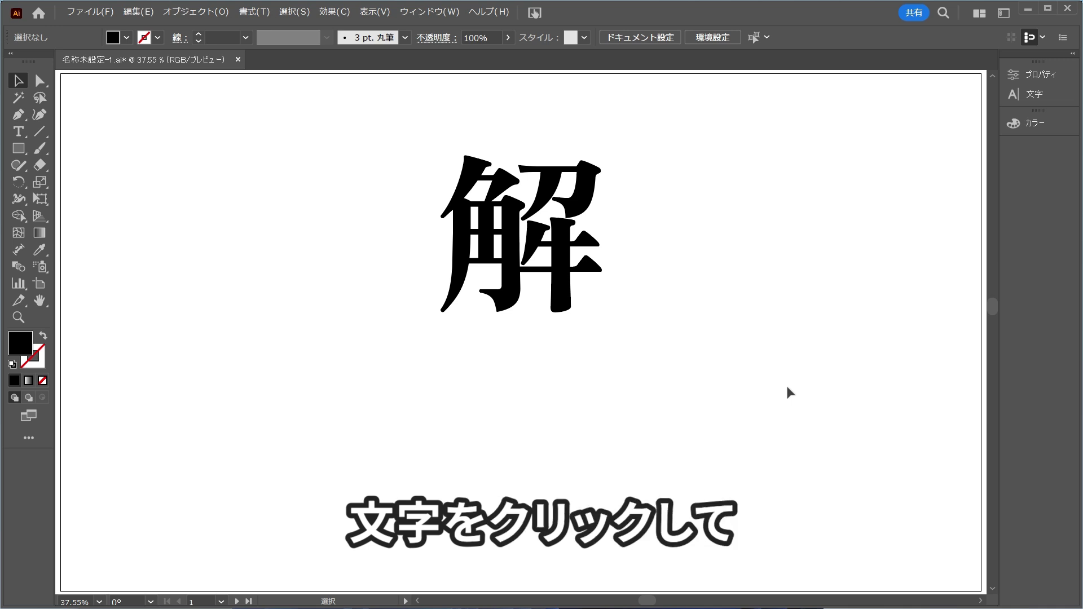
Create outlines from 解 and test-drag one of its anchors with Direct Selection
left_click(553, 293)
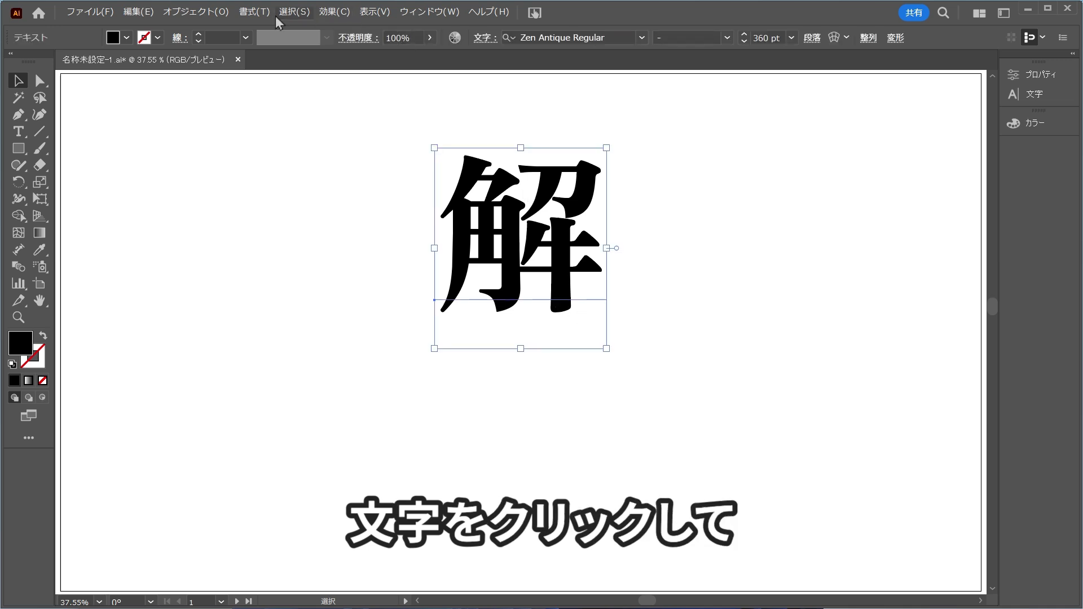
left_click(252, 12)
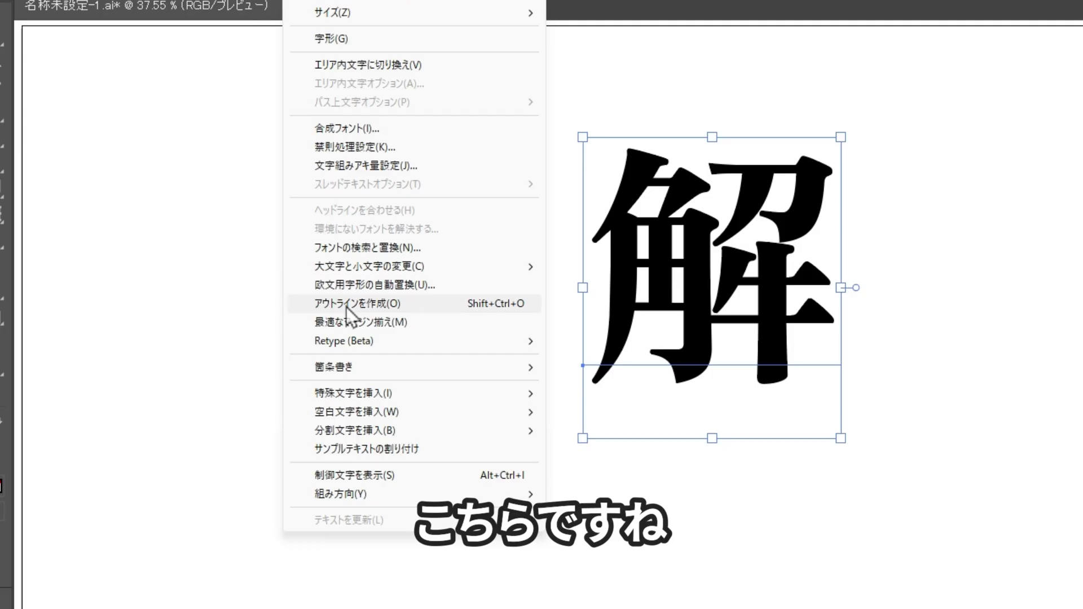
left_click(346, 306)
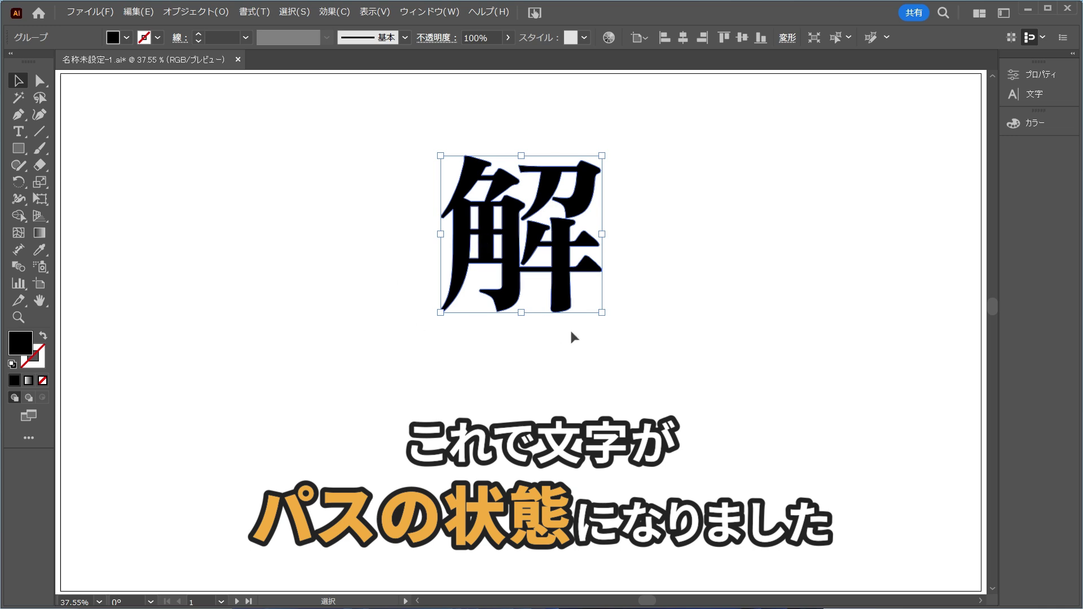
left_click(577, 309)
key("a")
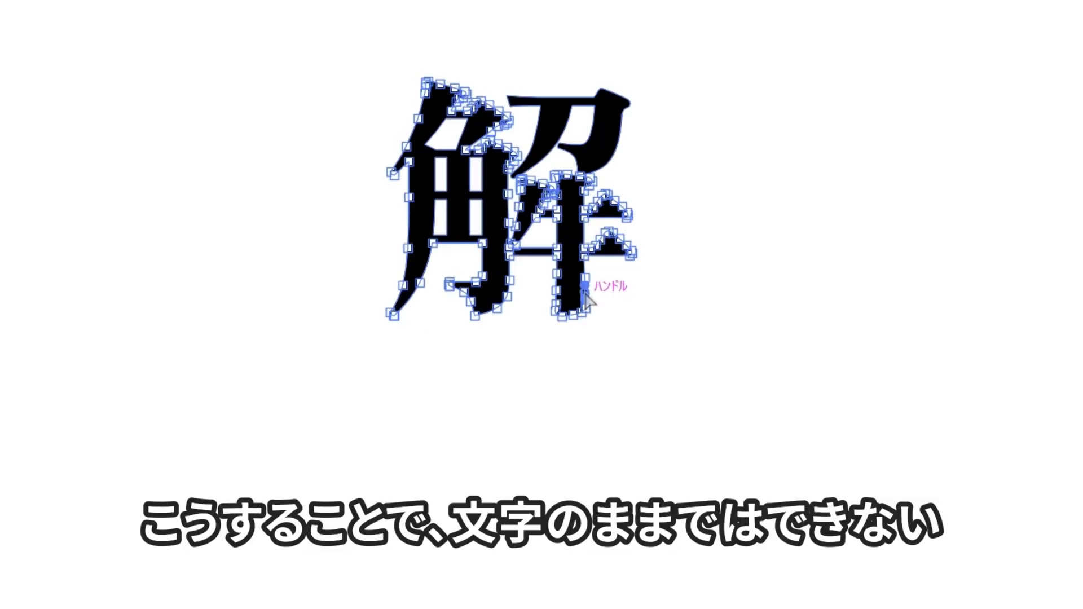
left_click_drag(585, 299, 713, 310)
left_click(793, 478)
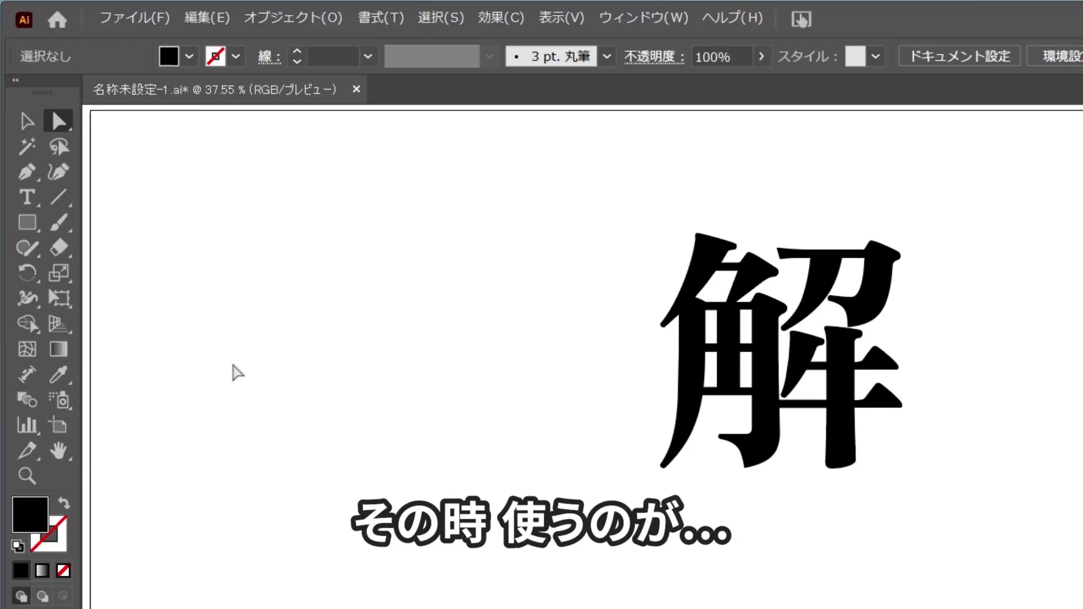
left_click_drag(58, 247, 242, 307)
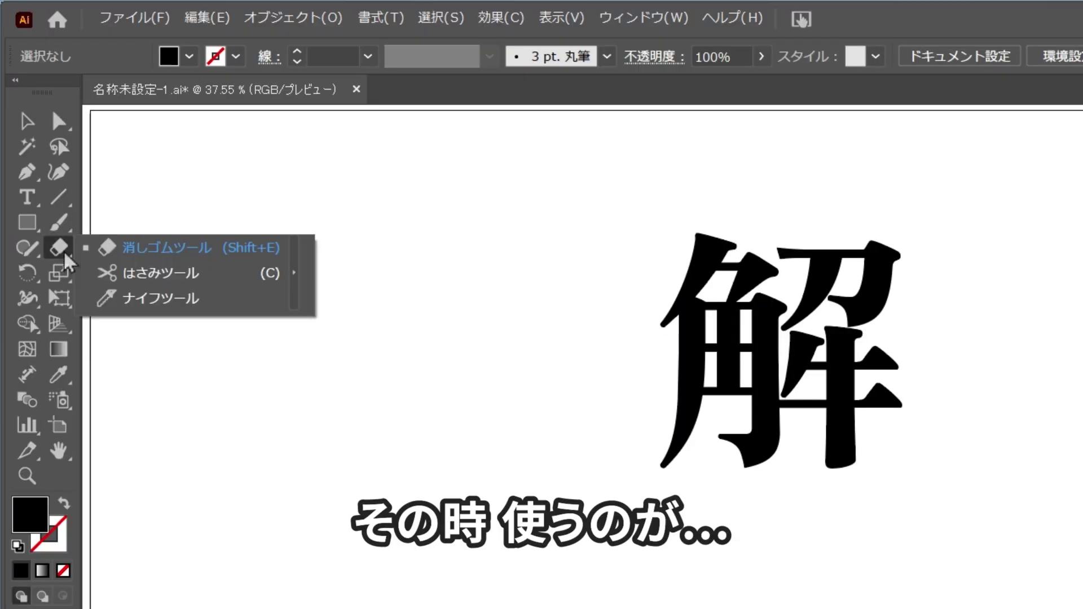
left_click(242, 307)
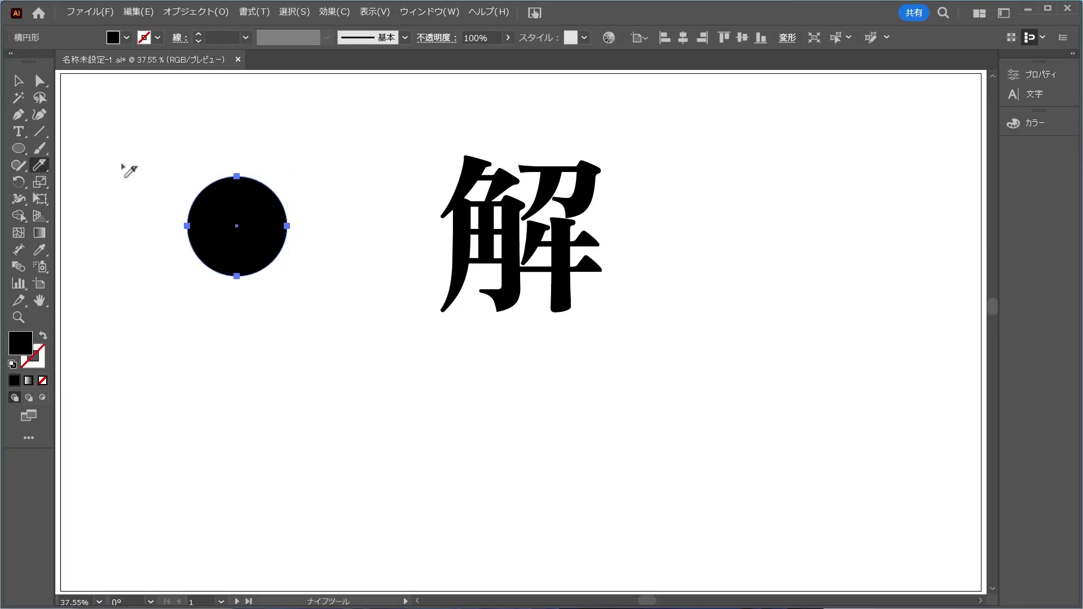
left_click_drag(286, 159, 190, 286)
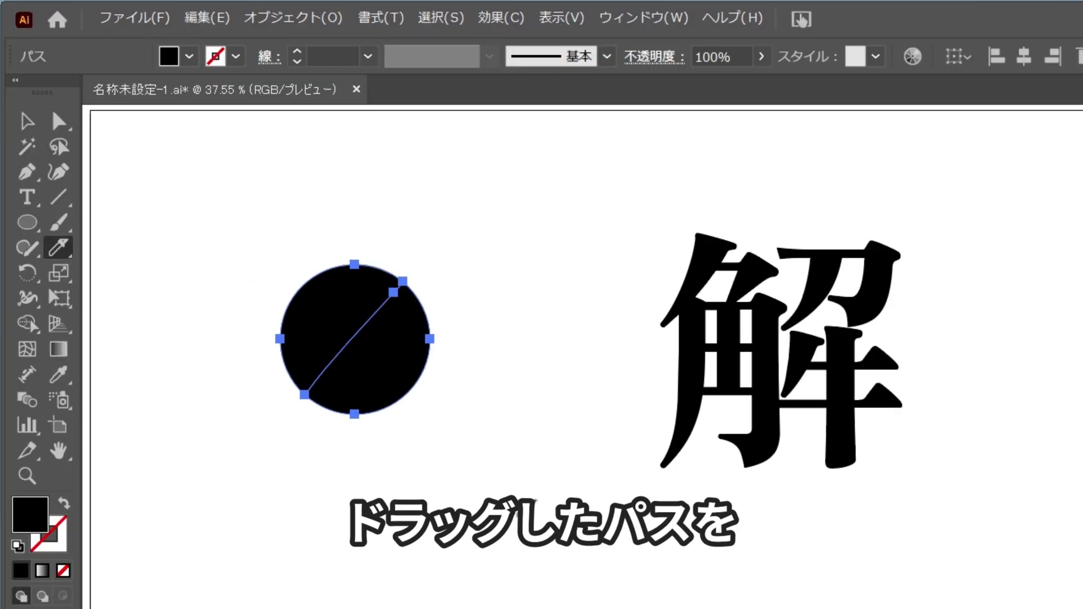
key("a")
left_click(477, 449)
left_click_drag(407, 384, 442, 405)
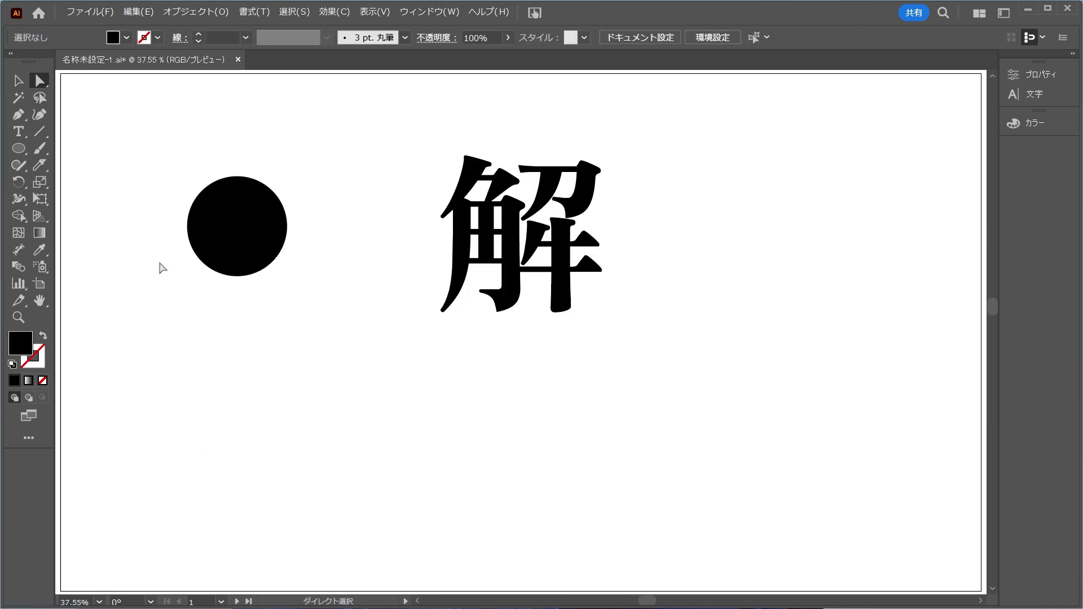
left_click(44, 161)
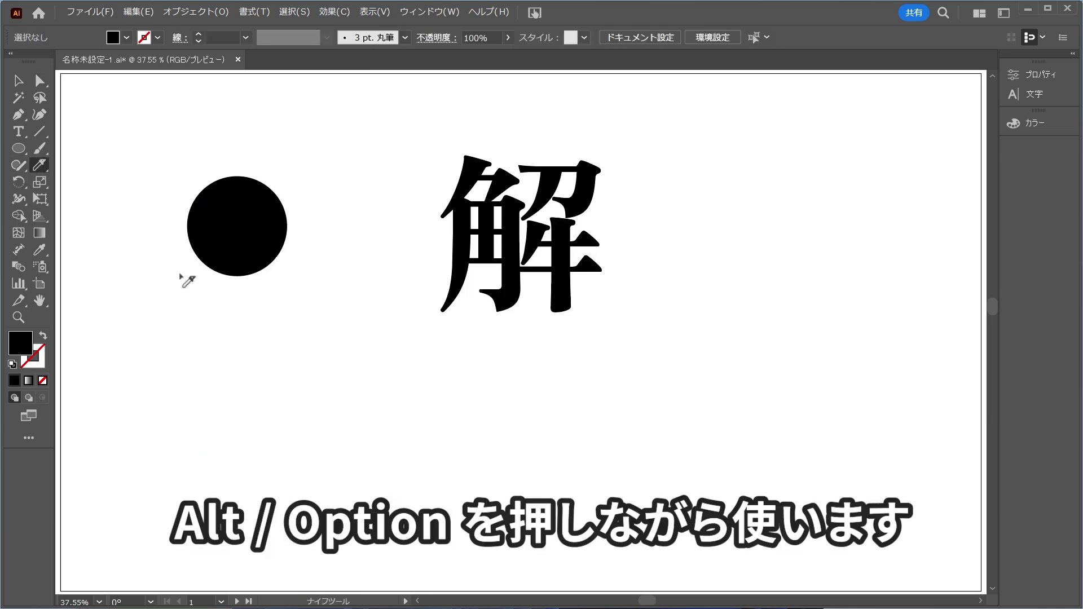
left_click_drag(182, 285, 299, 164)
key("a")
left_click(294, 274)
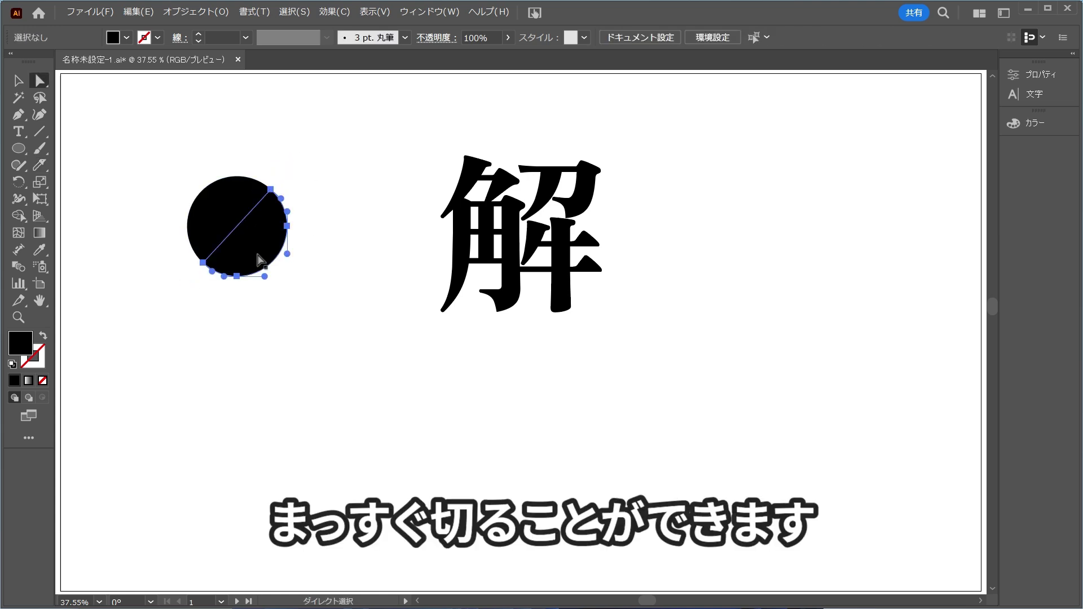
left_click_drag(265, 248, 291, 267)
left_click(272, 248)
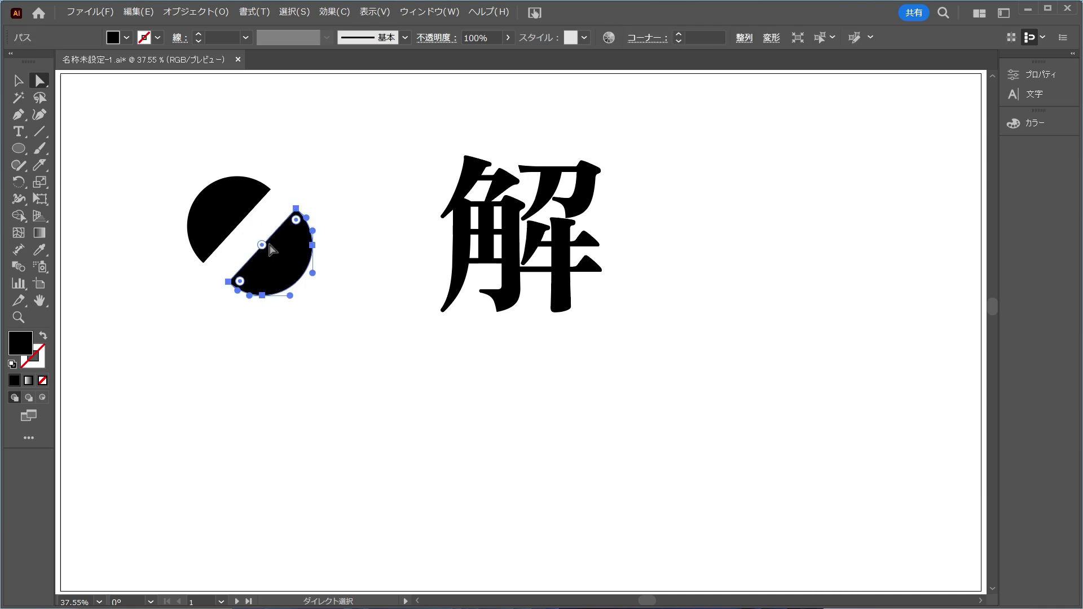
left_click(338, 285)
key("ctrl+z")
key("ctrl+z")
key("ctrl+z")
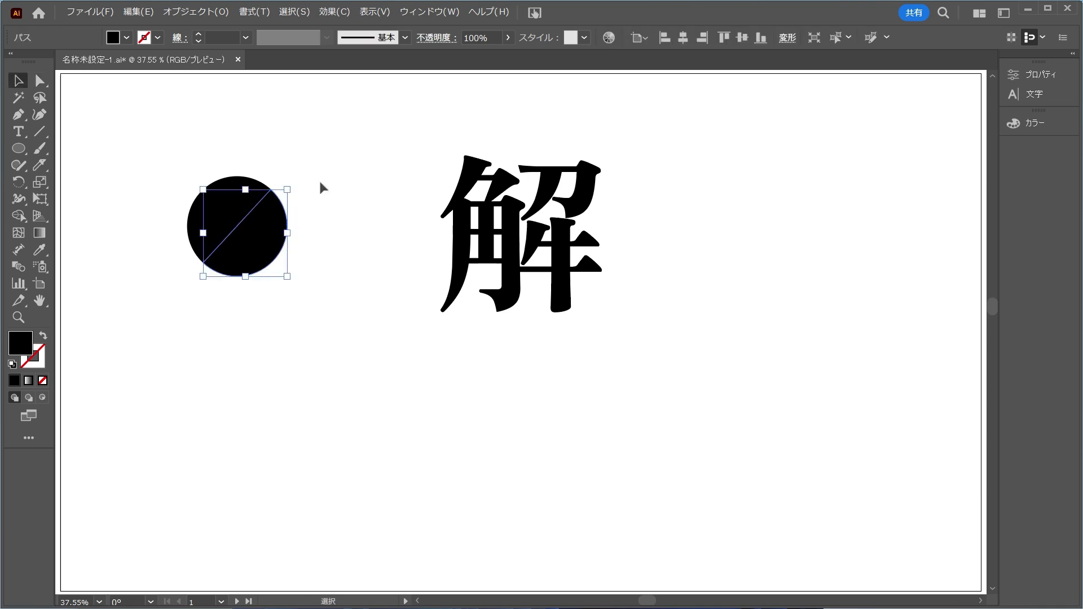
left_click(334, 157)
left_click_drag(334, 157, 176, 326)
key("Delete")
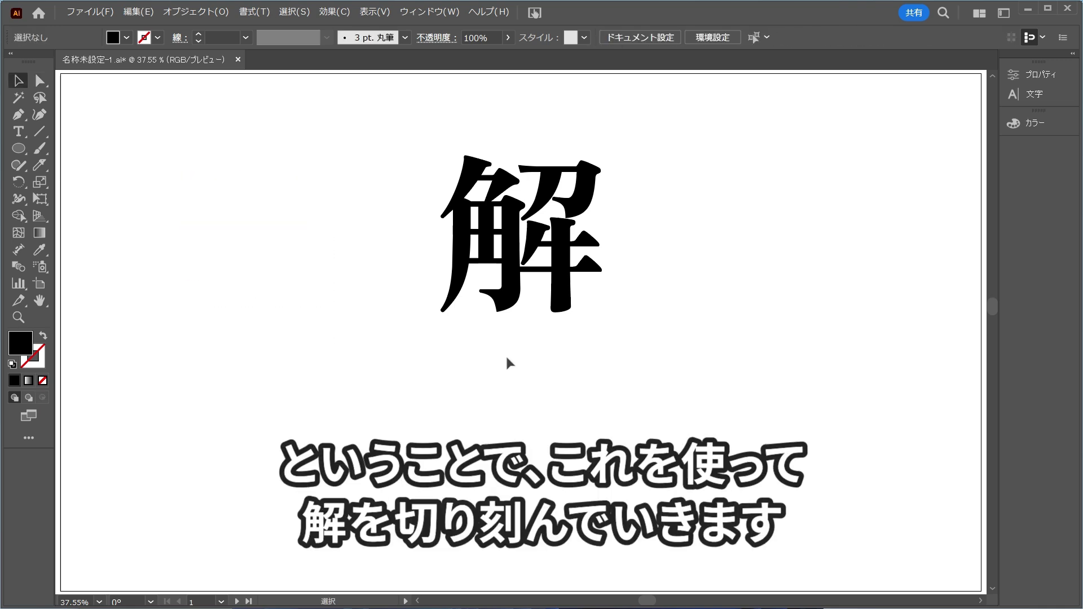
Slice 解 with four straight Knife cuts running across the character
left_click(40, 165)
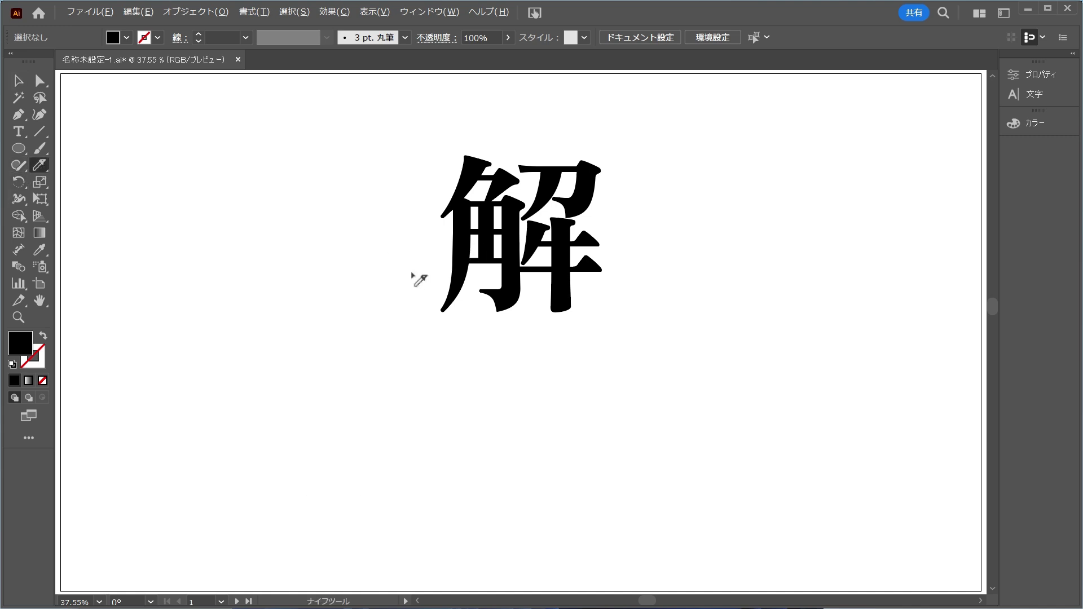
left_click_drag(419, 279, 624, 169)
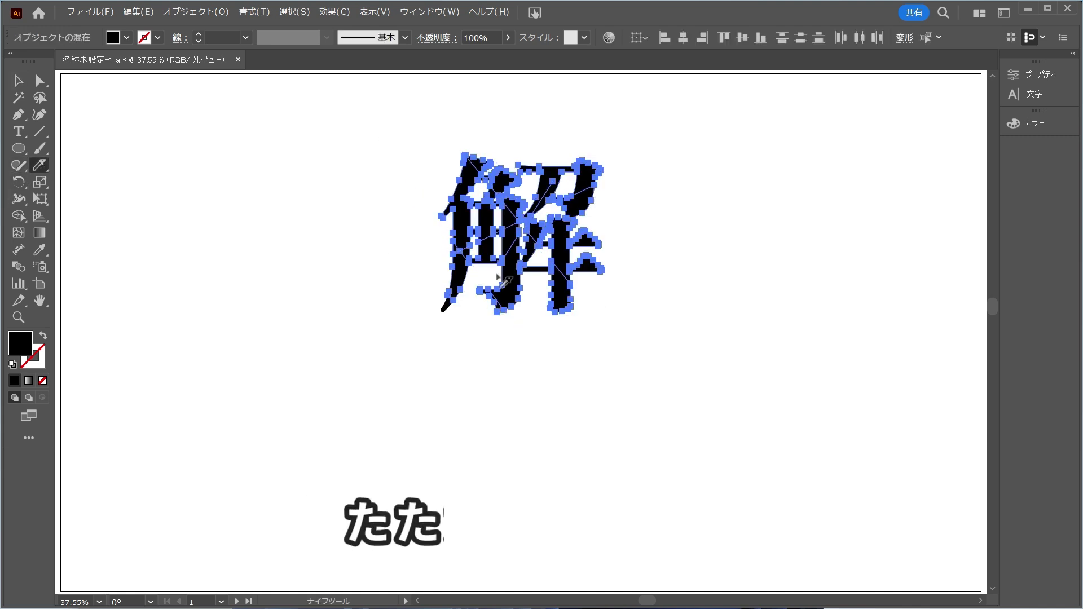
left_click_drag(431, 362, 495, 85)
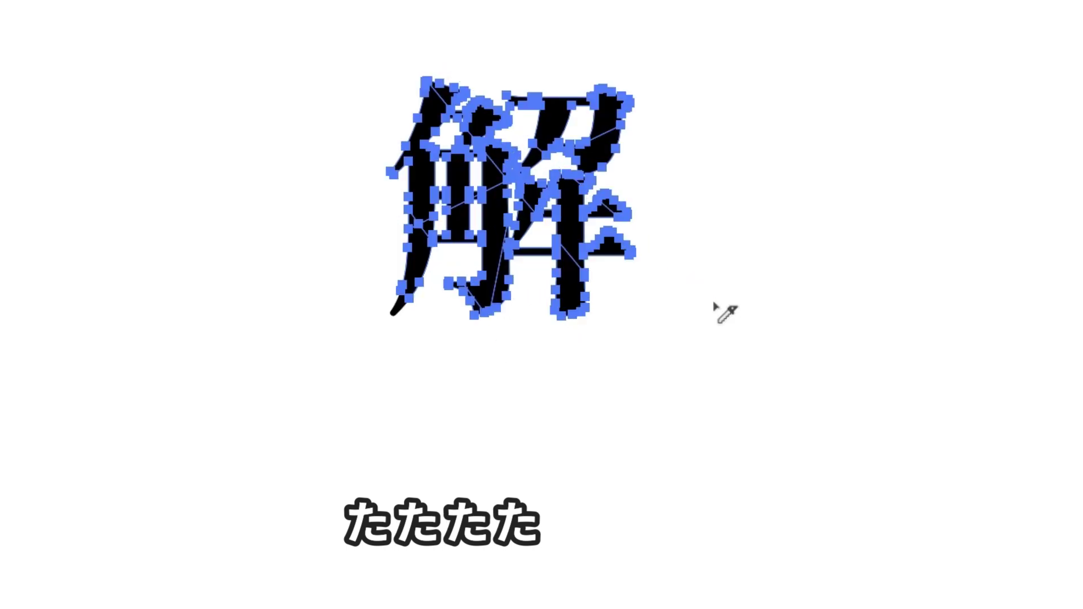
left_click_drag(338, 282, 672, 184)
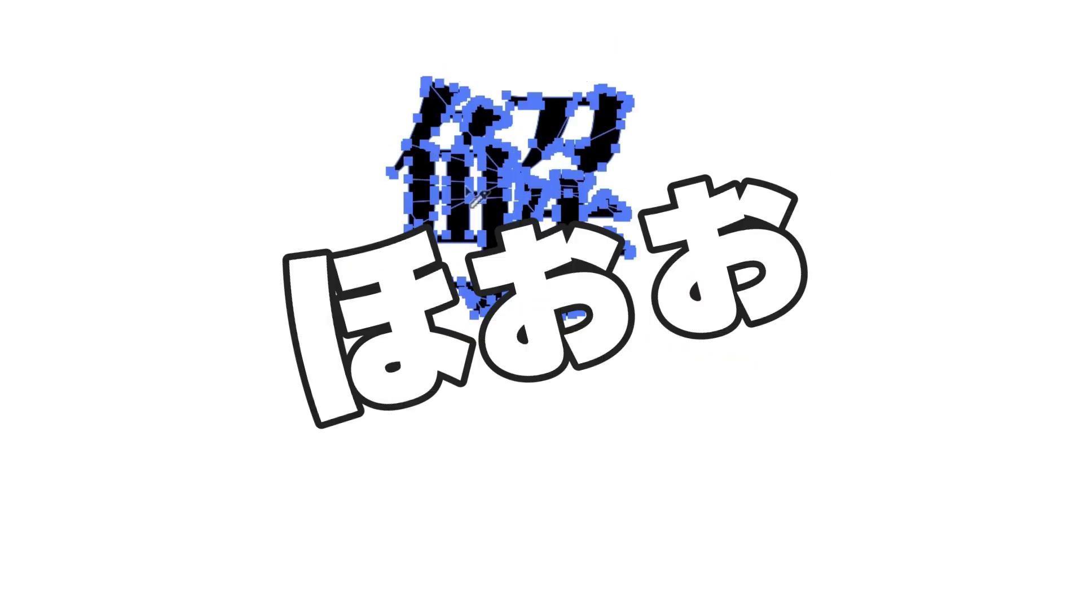
left_click_drag(556, 97, 641, 36)
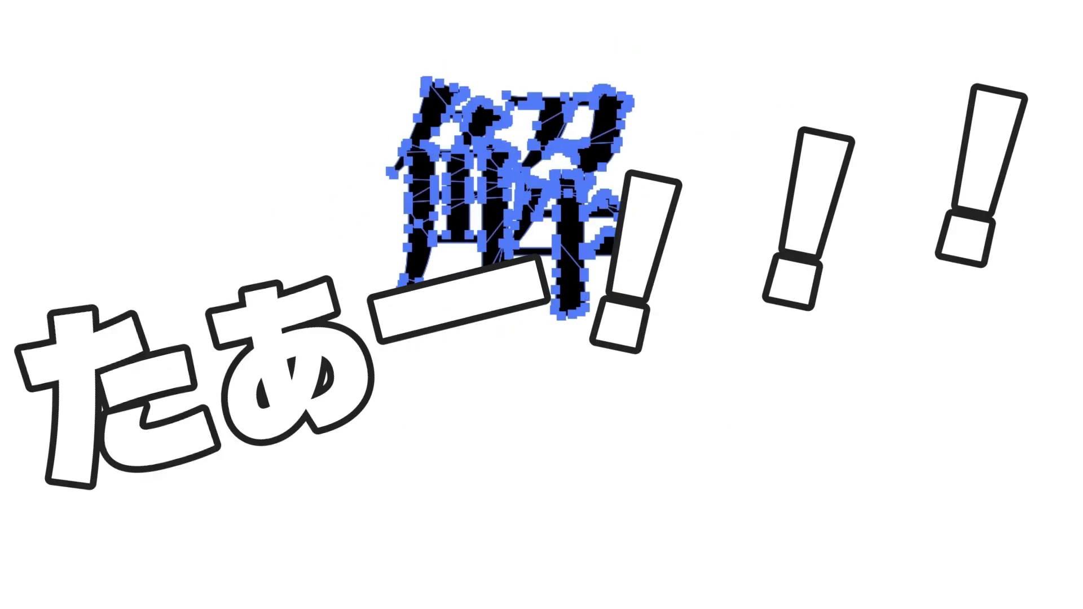
left_click(809, 386)
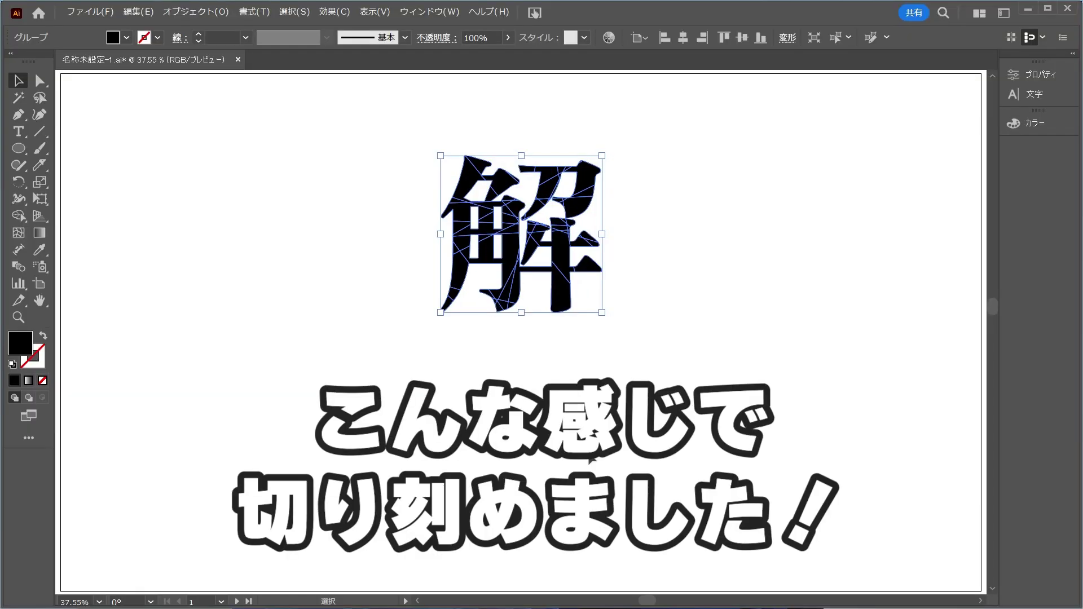
Ungroup the sliced 解, test-drag one fragment left, then undo the move
left_click(626, 342)
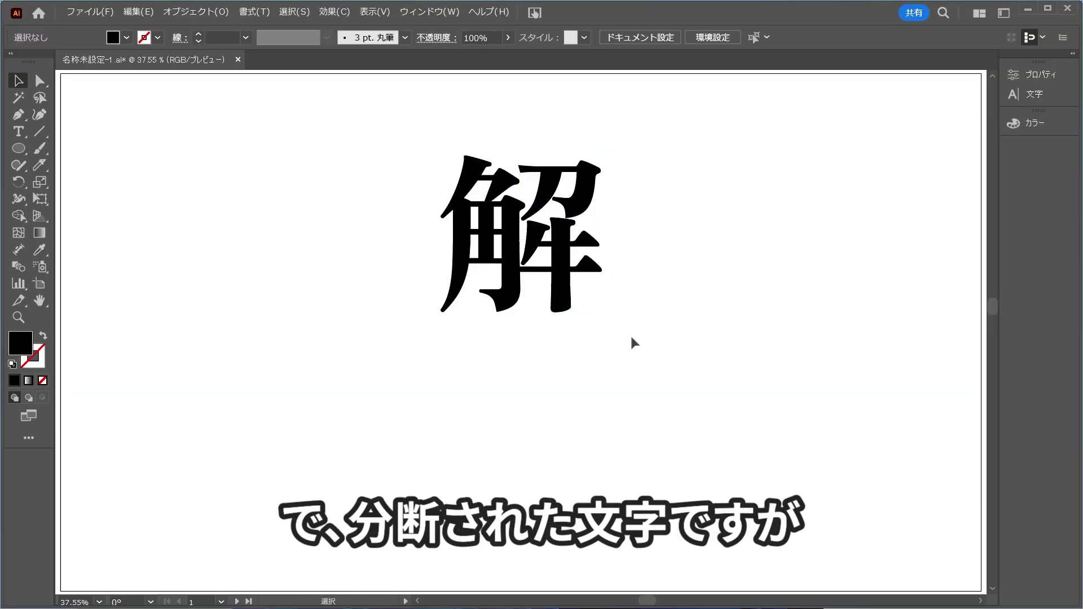
left_click(578, 275)
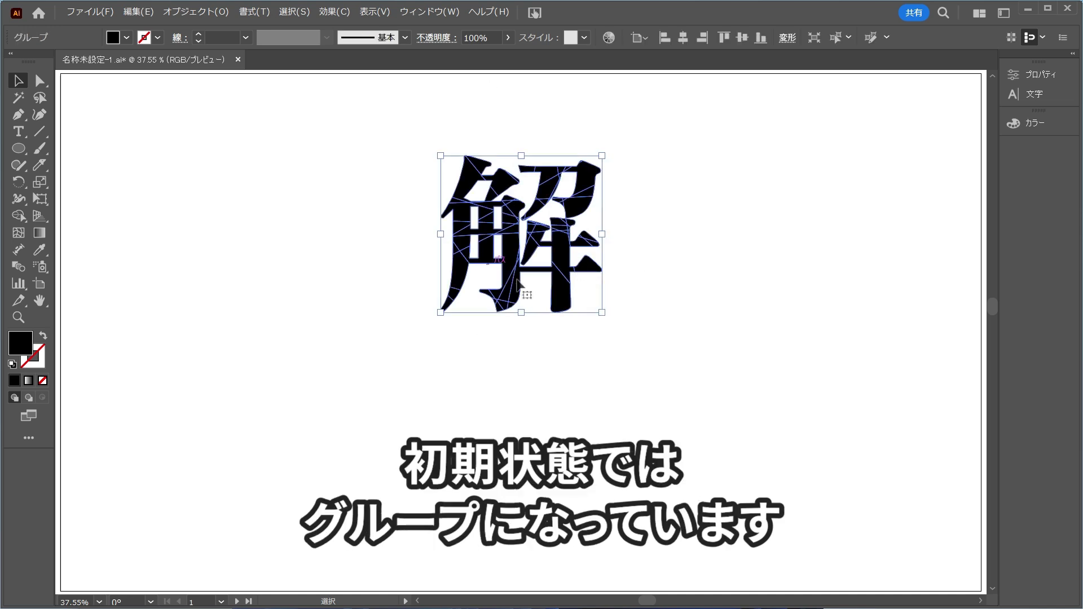
left_click(189, 13)
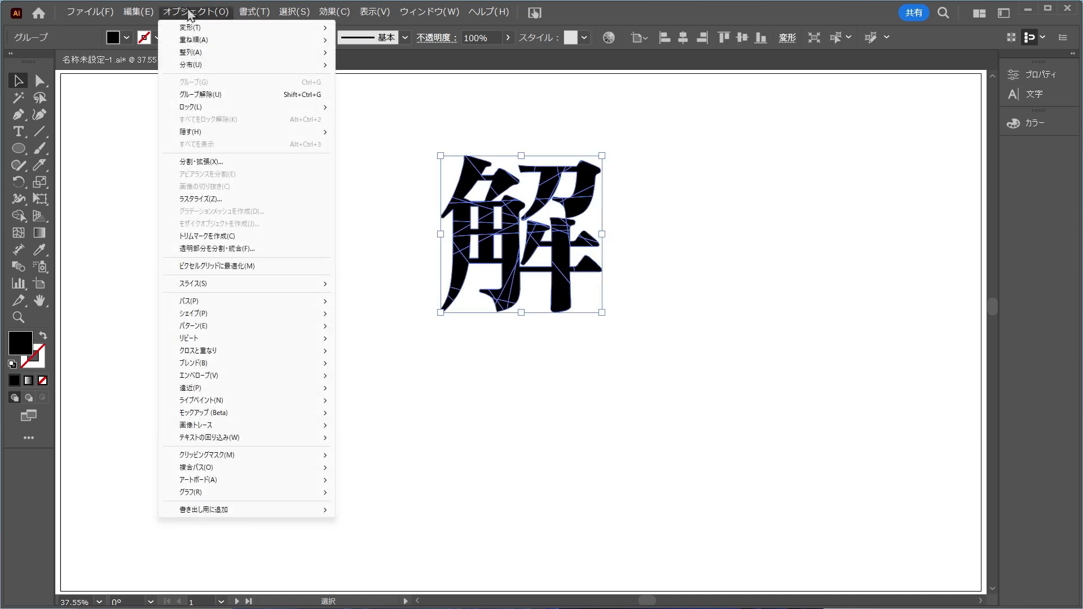
left_click(218, 97)
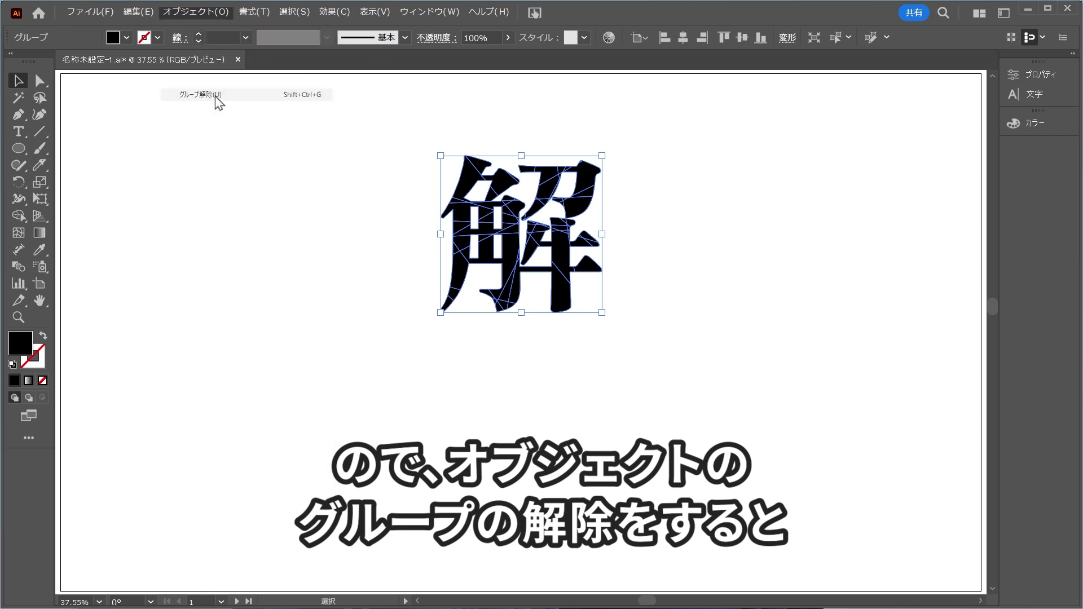
left_click(455, 316)
left_click_drag(468, 215, 405, 230)
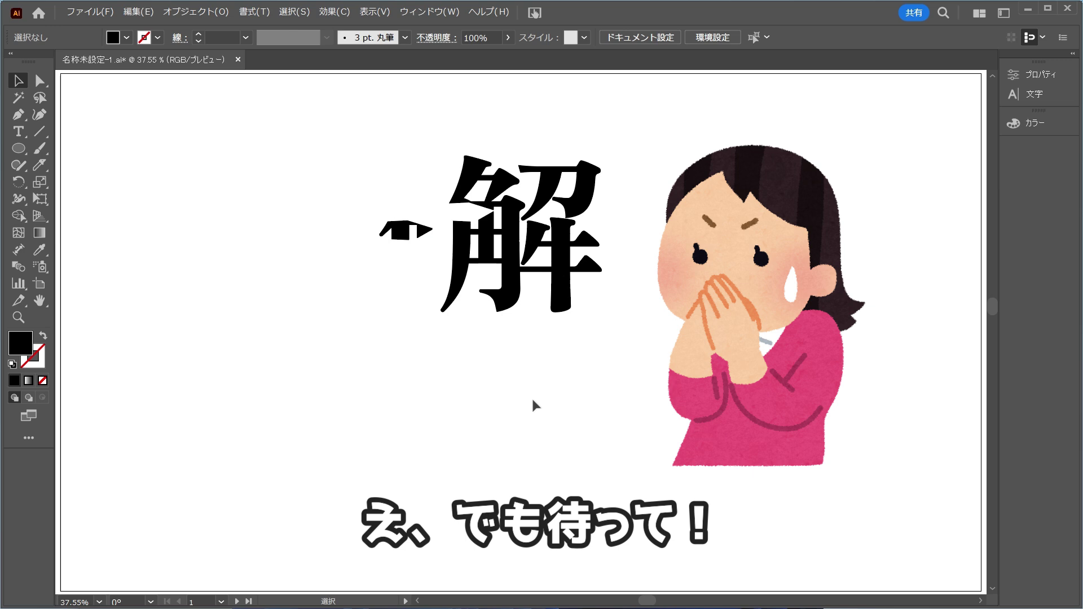
key("ctrl+z")
left_click(571, 411)
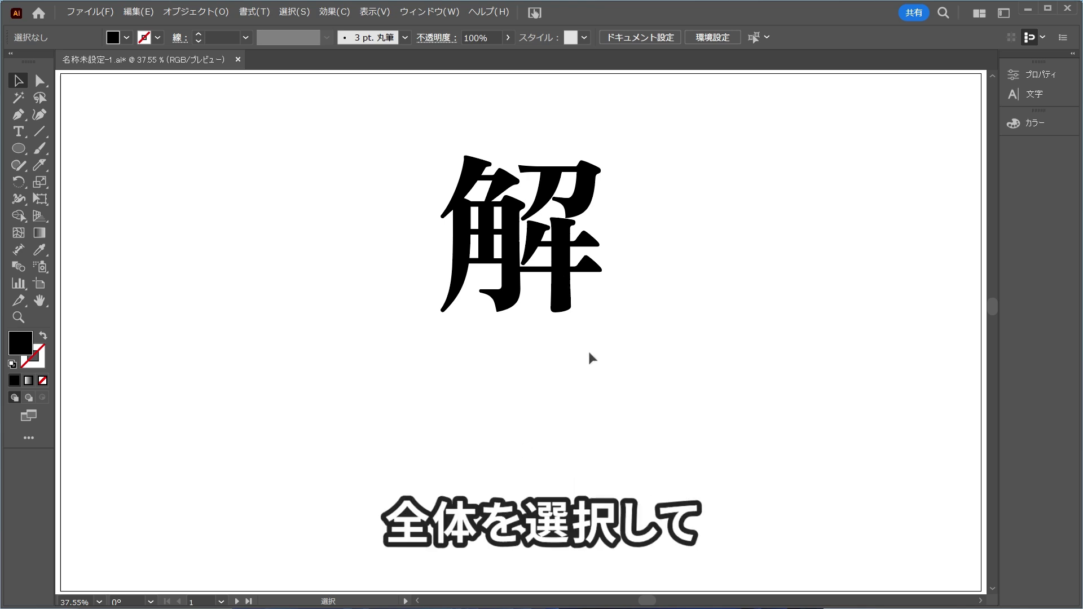
Select all 解 fragments and set Transform Each to move 10 px horizontally and vertically
left_click_drag(589, 353, 393, 102)
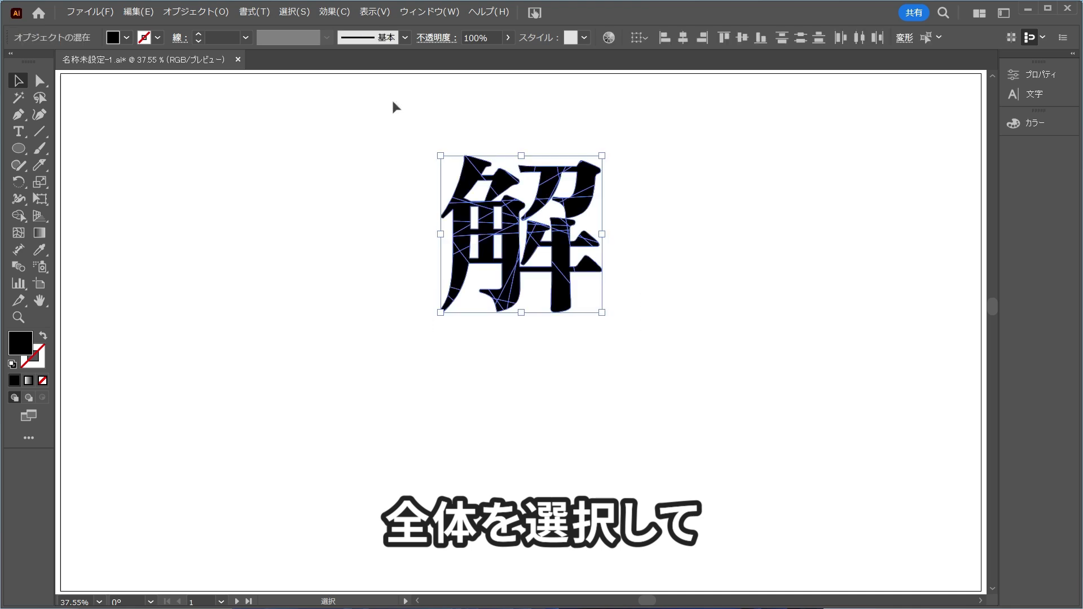
left_click(196, 12)
mouse_move(284, 41)
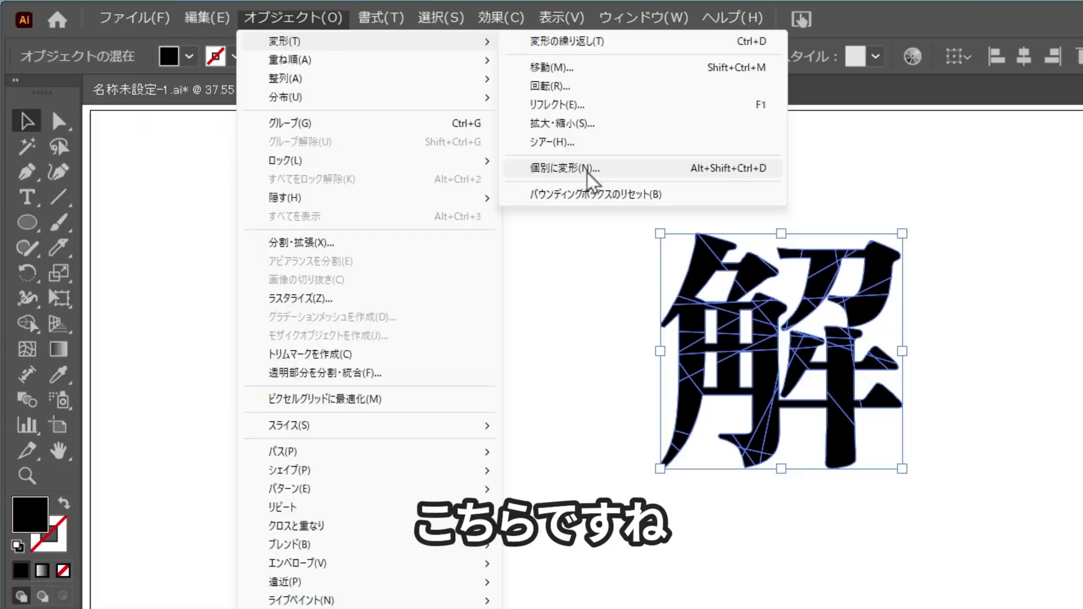
left_click(588, 170)
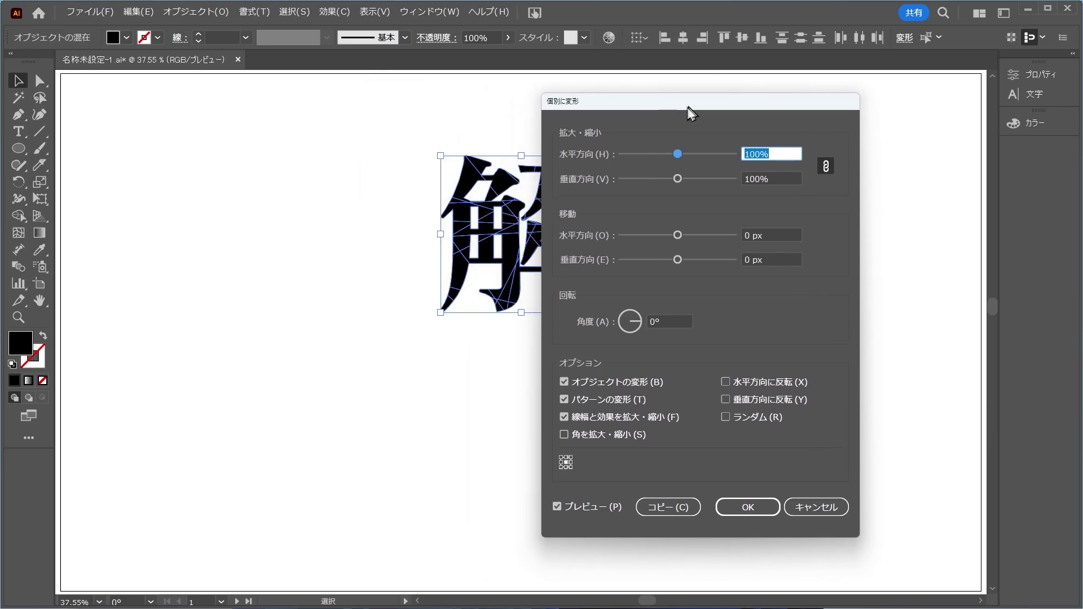
left_click_drag(530, 103, 704, 105)
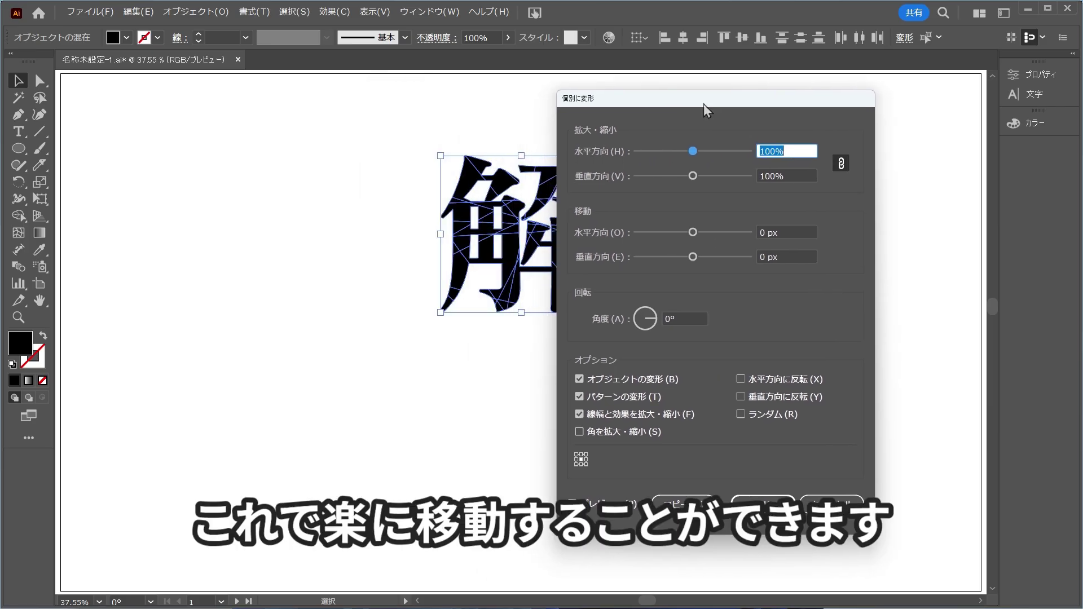
mouse_move(692, 232)
left_mouse_down()
mouse_move(702, 232)
mouse_move(702, 259)
left_mouse_up()
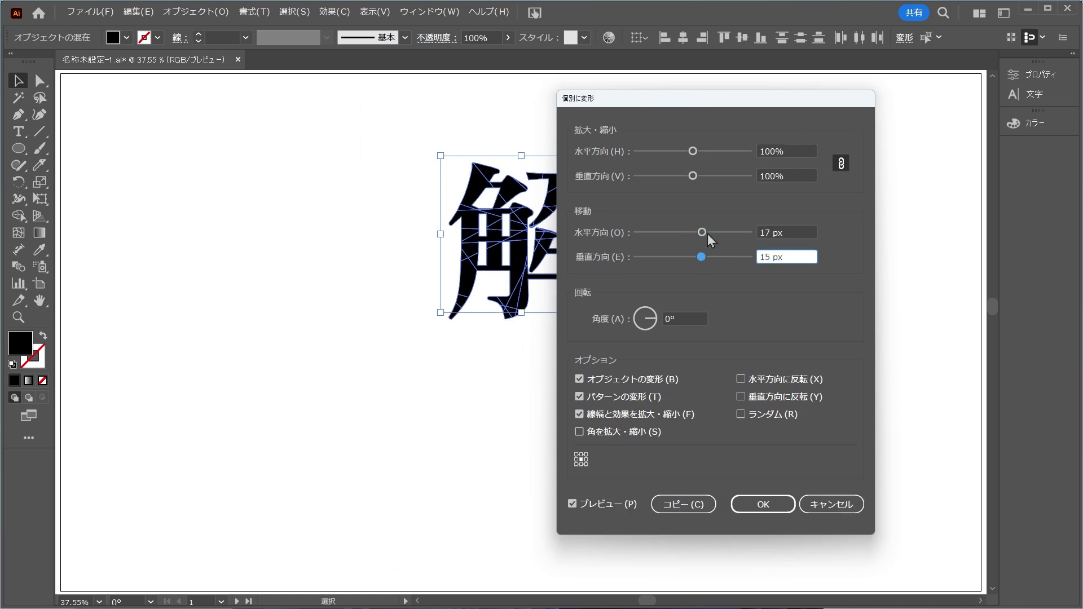
double_click(774, 232)
type("10")
key("Tab")
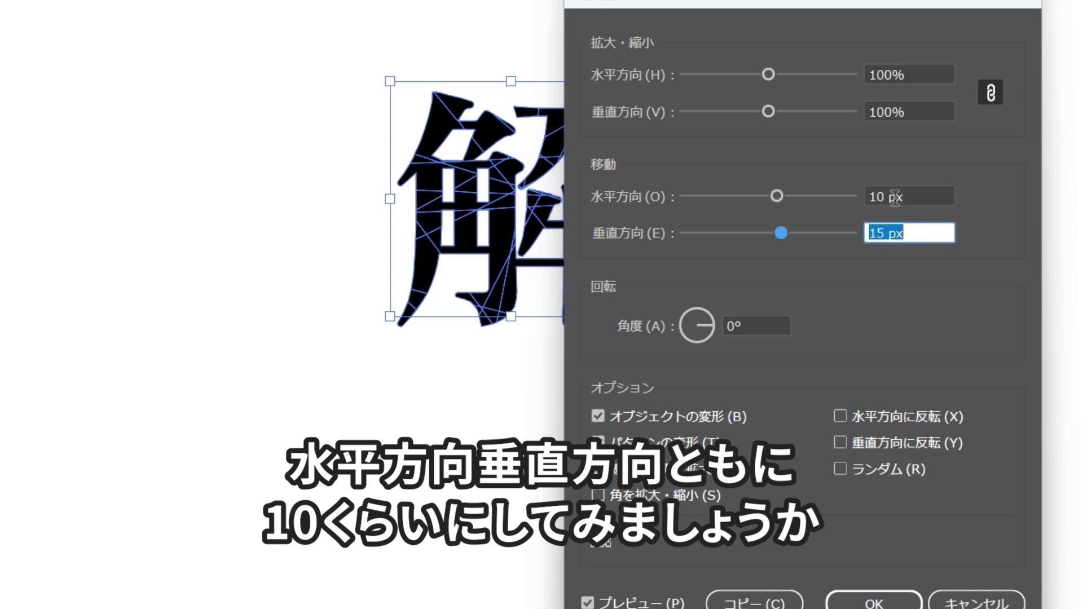
type("10")
key("Tab")
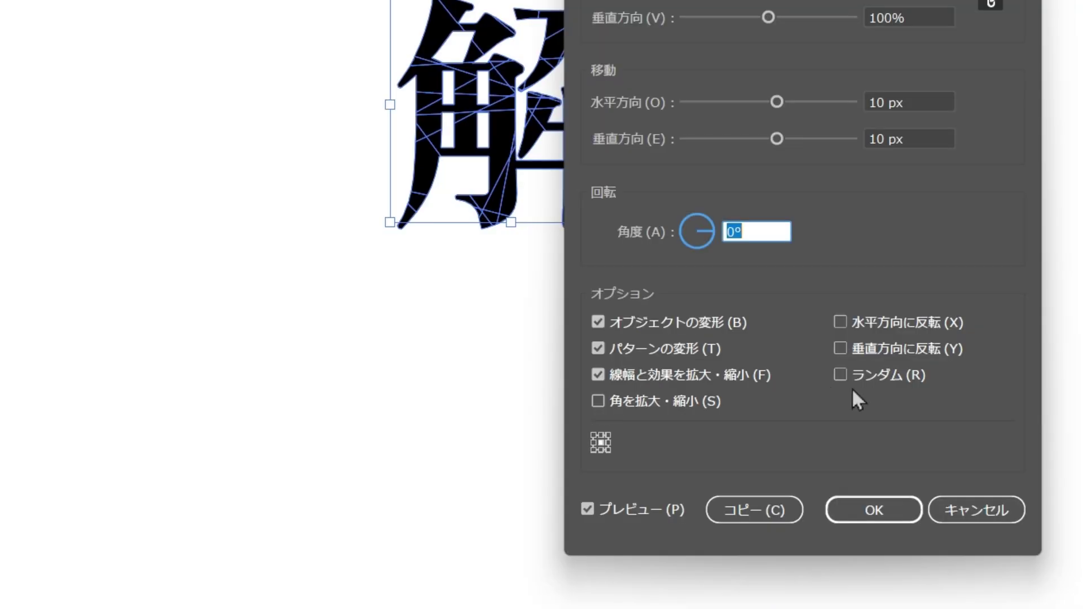
Make the Transform Each moves random, rotate about 6°, and apply
left_click(841, 375)
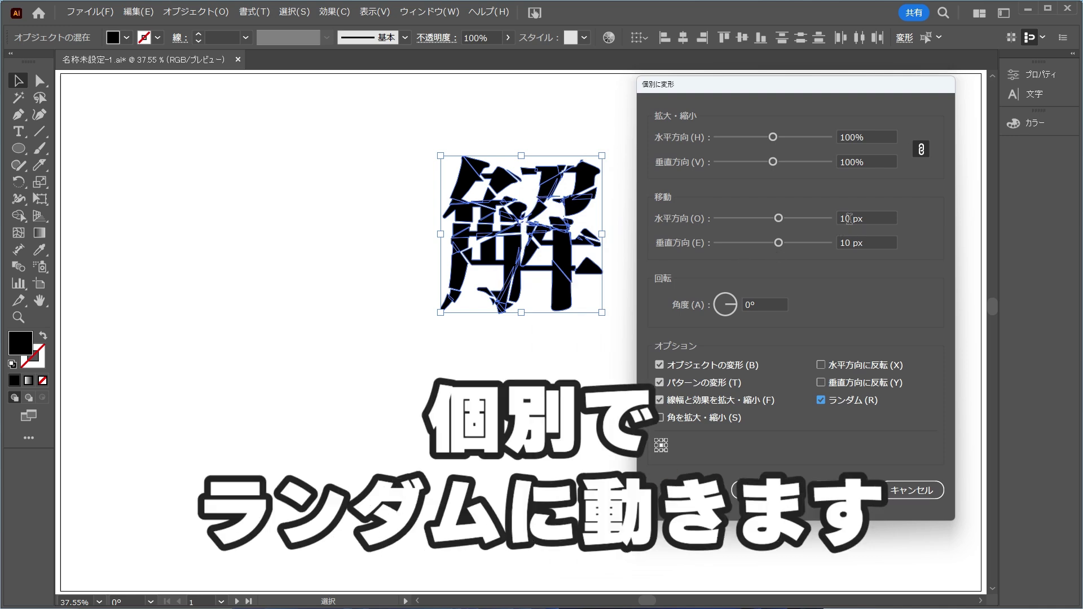
left_click(764, 302)
key("Up")
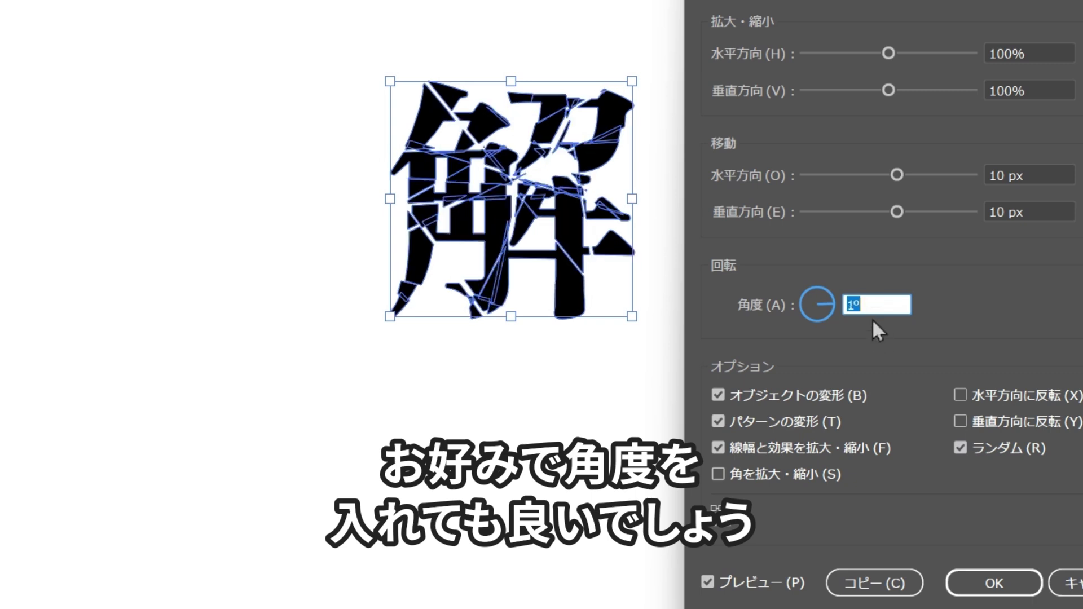
key("Up")
key("Up")
key("Up")
key("Up")
key("Up")
key("Up")
key("Up")
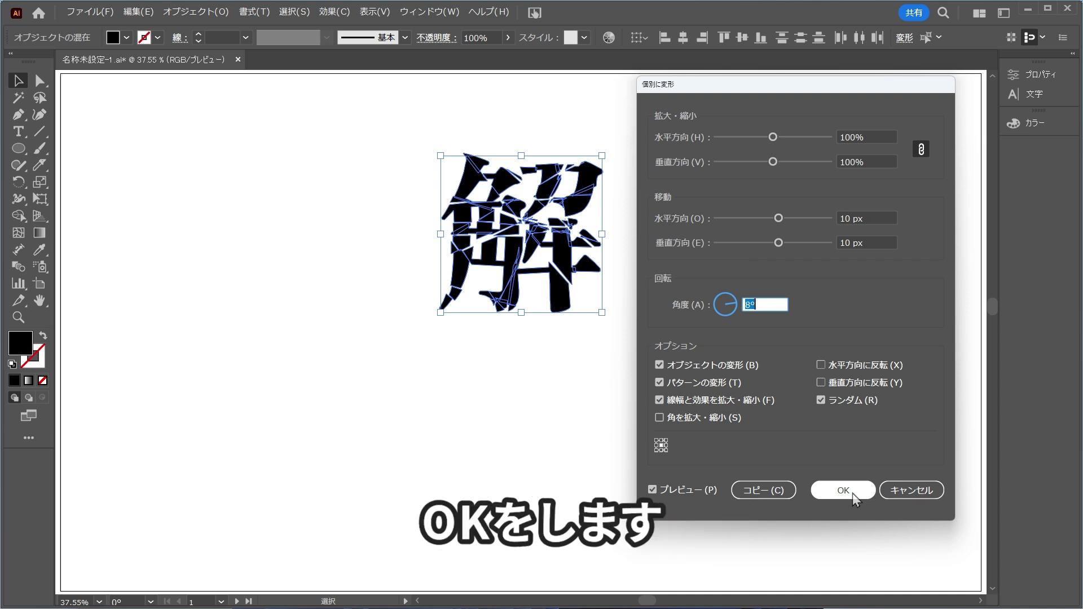
left_click(852, 493)
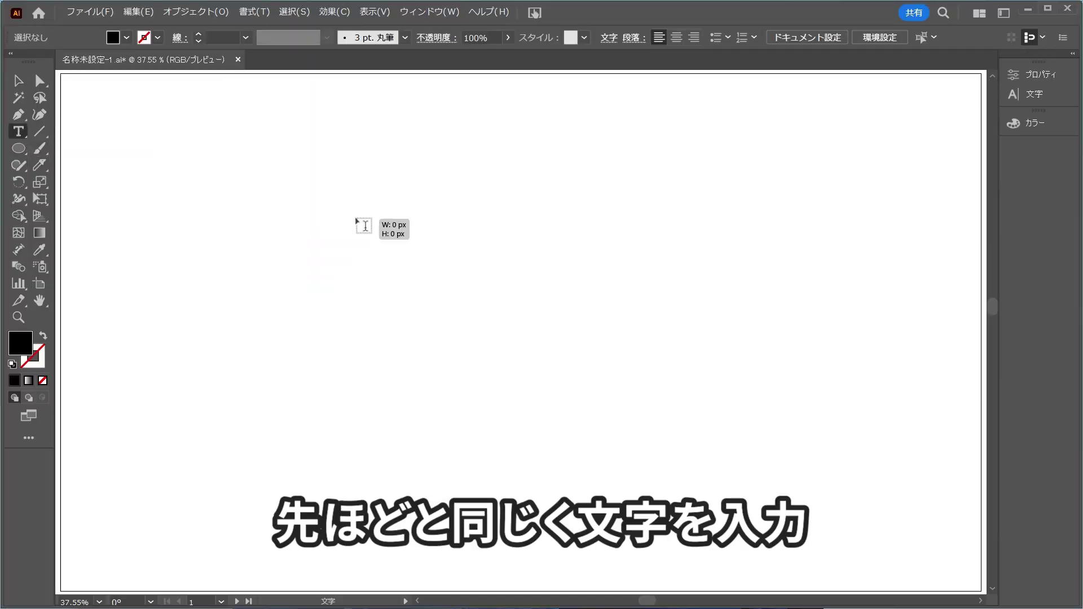
Enter the kanji 渦 and move it to the artboard centre
type("u")
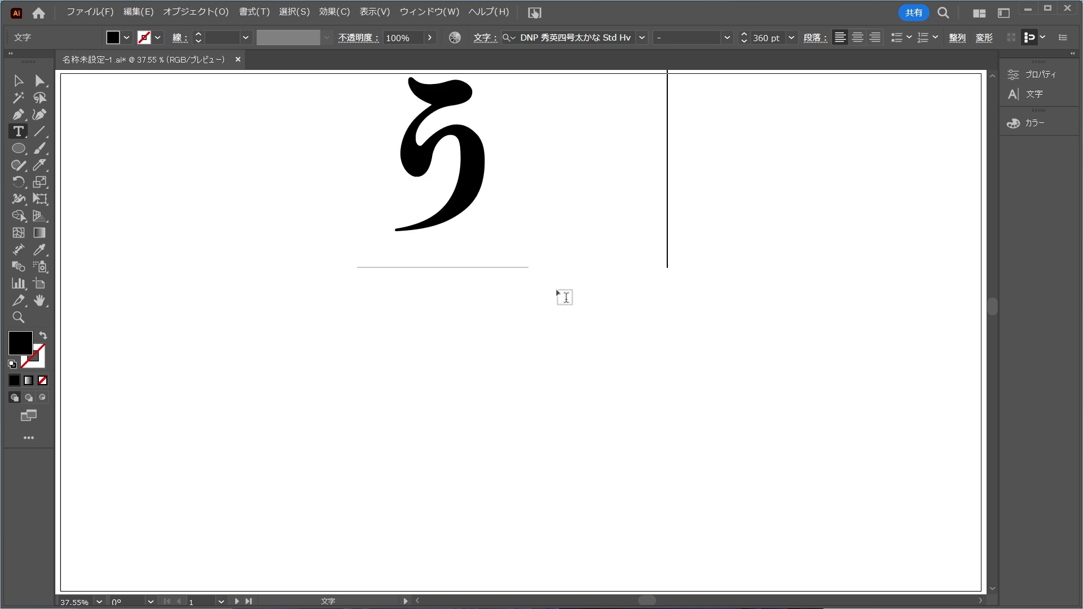
type("zu")
key("space")
key("Return")
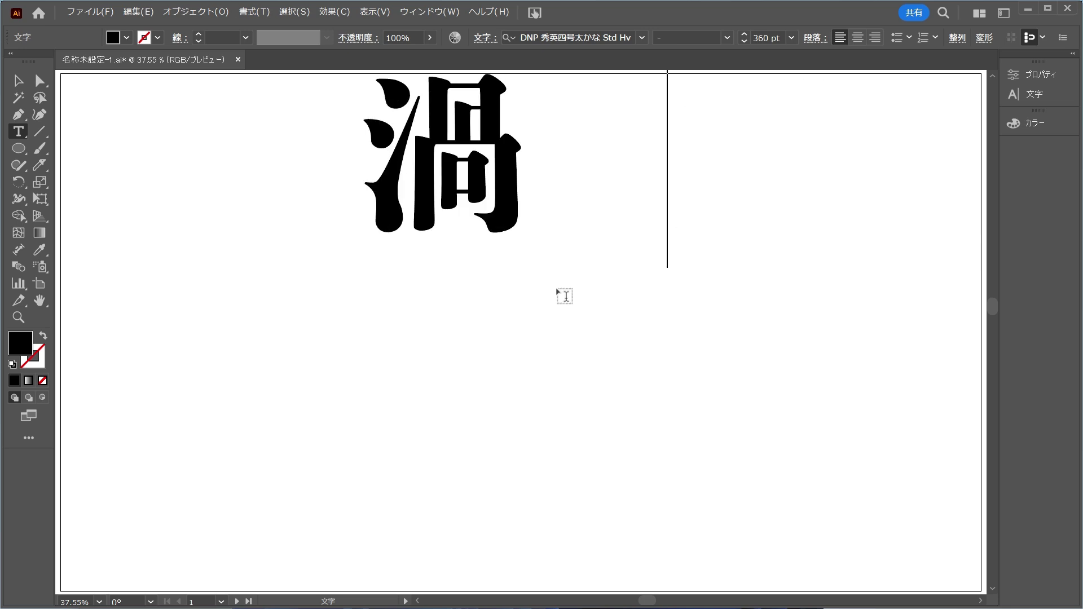
key("Escape")
left_click_drag(420, 152, 496, 239)
Keep 渦 in DNP 秀英四号太かな Std Hv and convert it to outlines
key("ctrl+a")
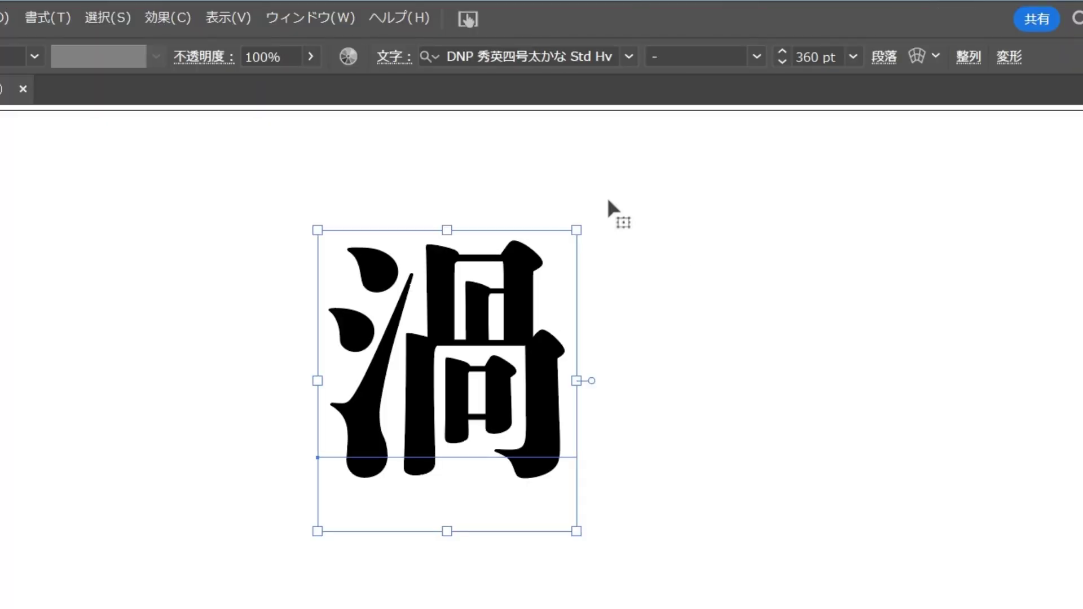
left_click(630, 58)
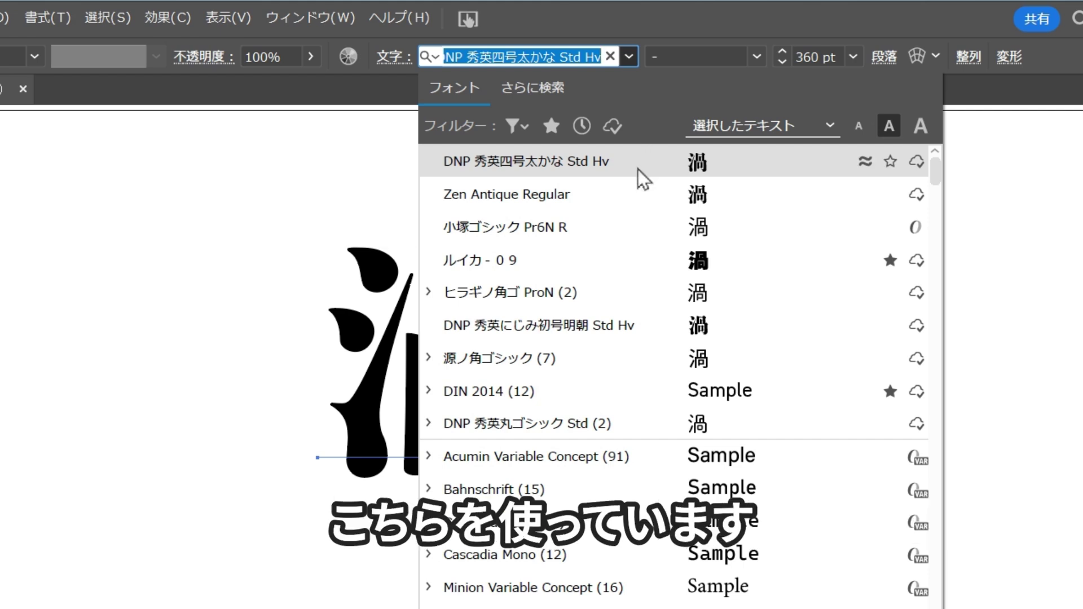
left_click(621, 176)
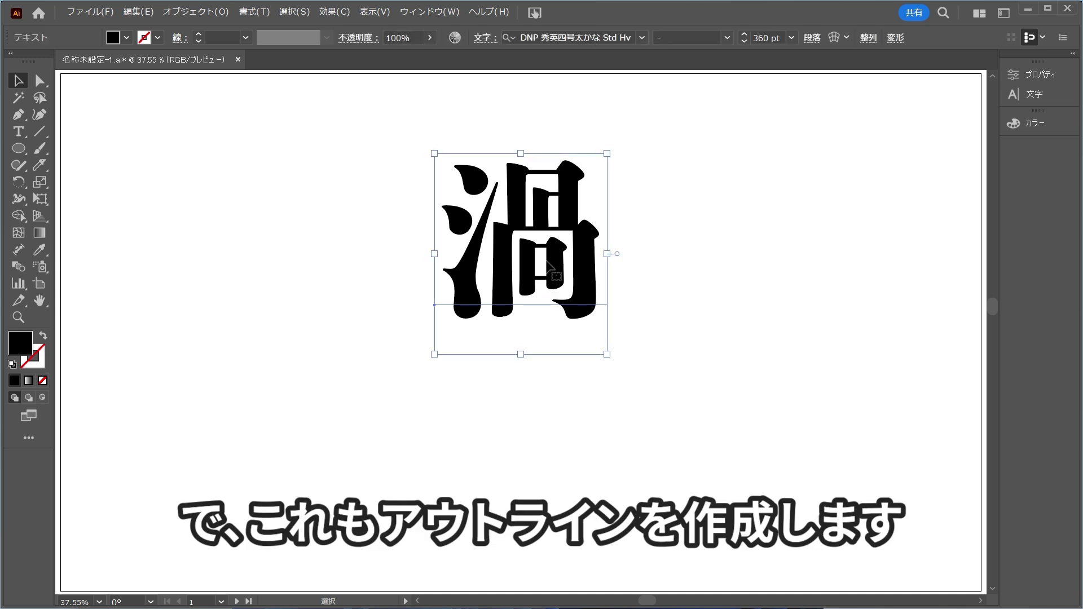
left_click(254, 12)
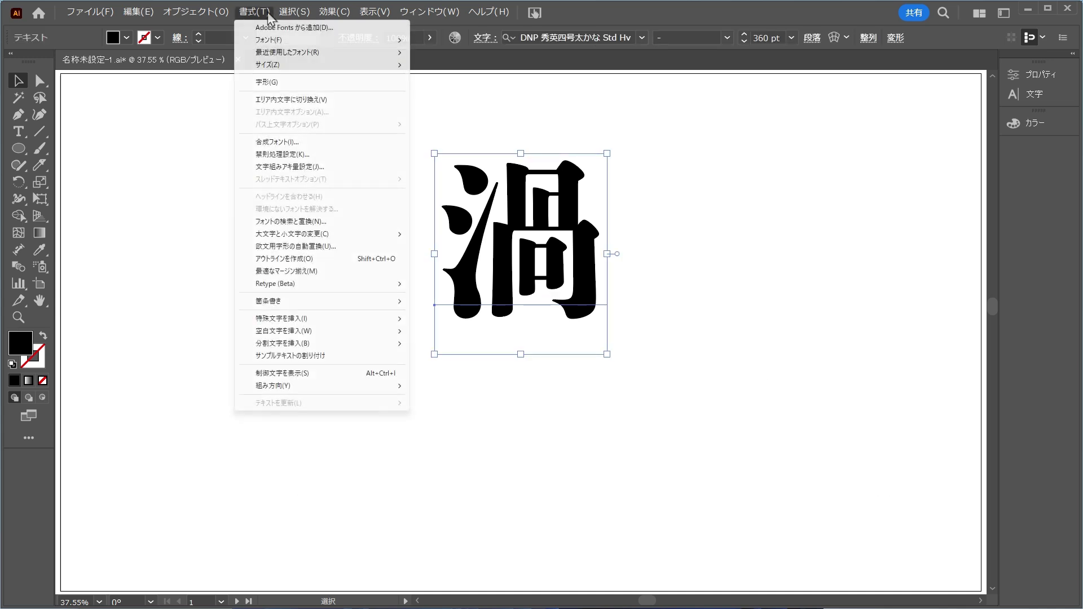
left_click(310, 264)
left_click(648, 221)
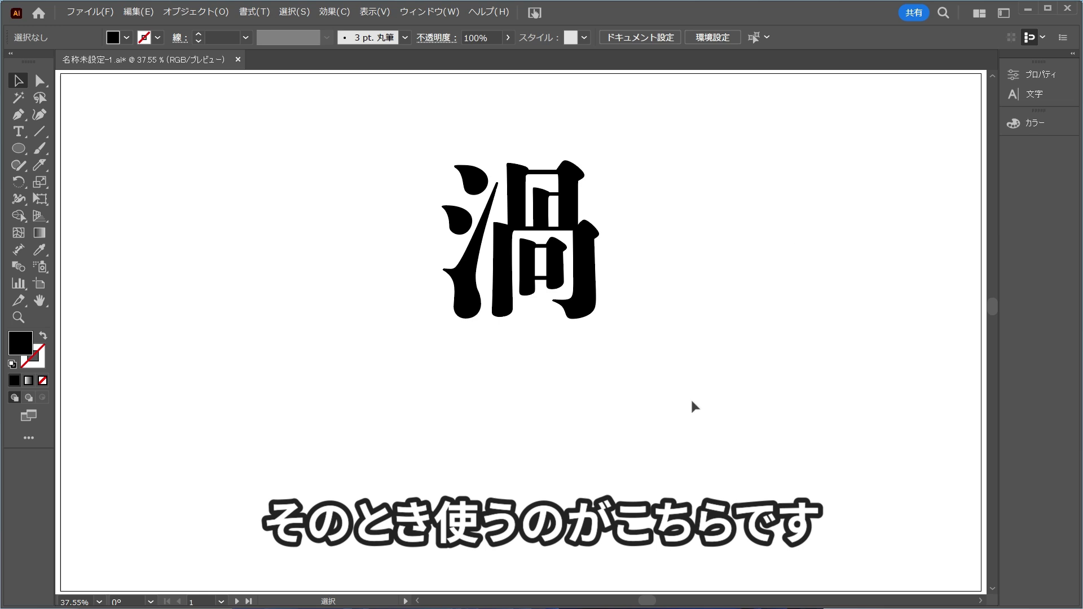
Draw a black practice square to the left of 渦
left_click(20, 200)
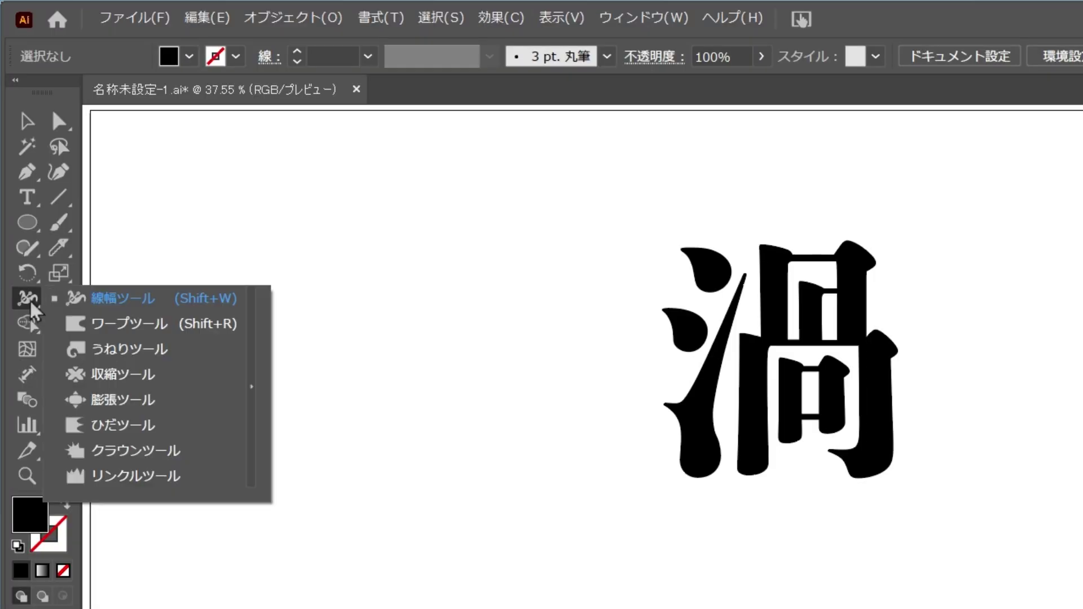
left_click(182, 361)
key("m")
left_click_drag(174, 187, 303, 315)
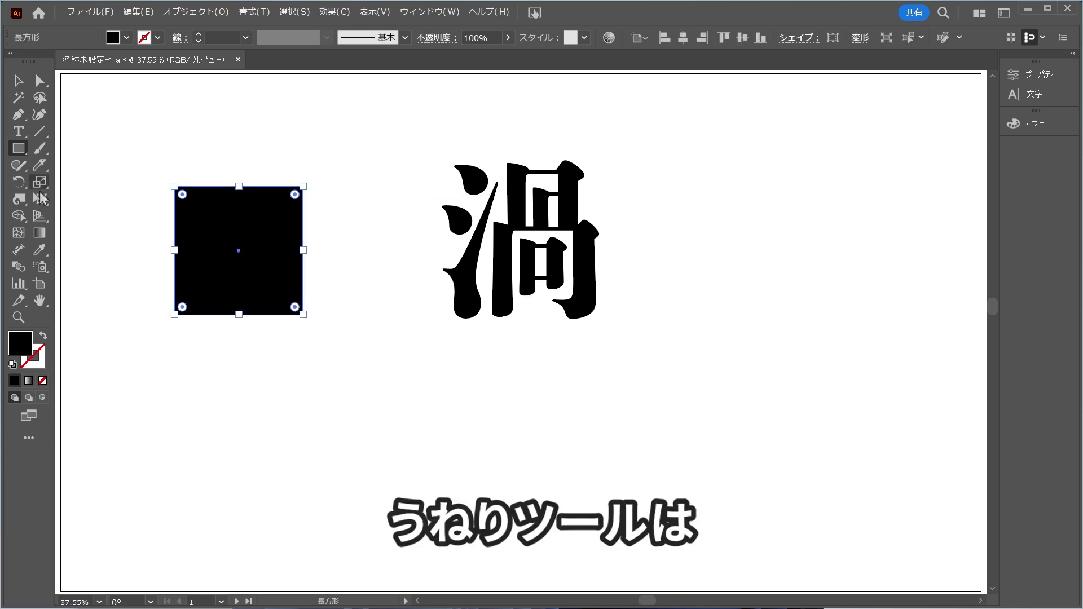
Try Twirl distortions on the square's right edge and corners
left_click(19, 199)
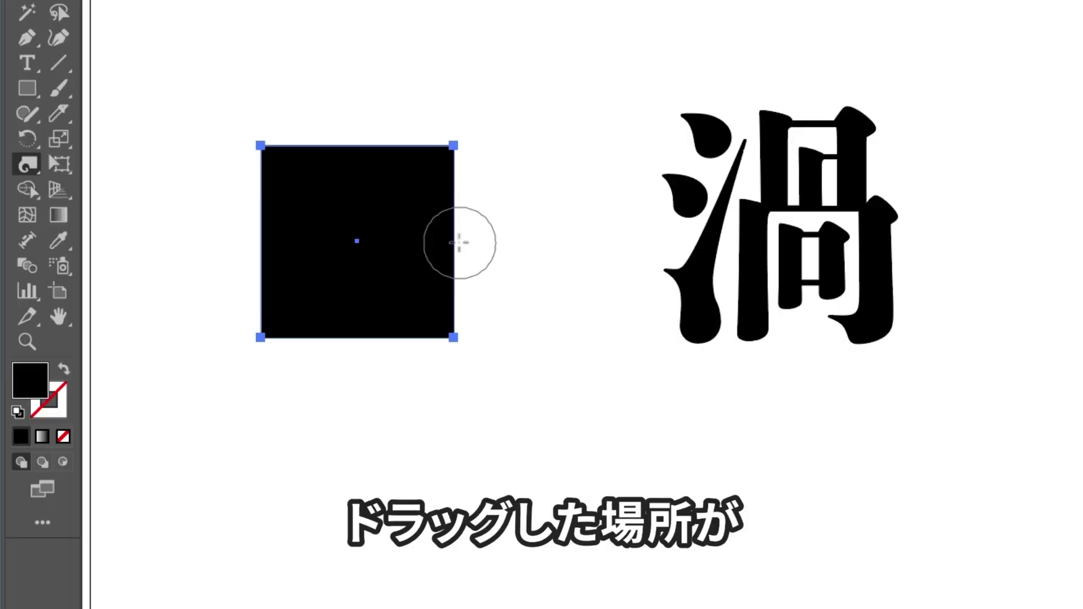
left_click_drag(459, 243, 461, 255)
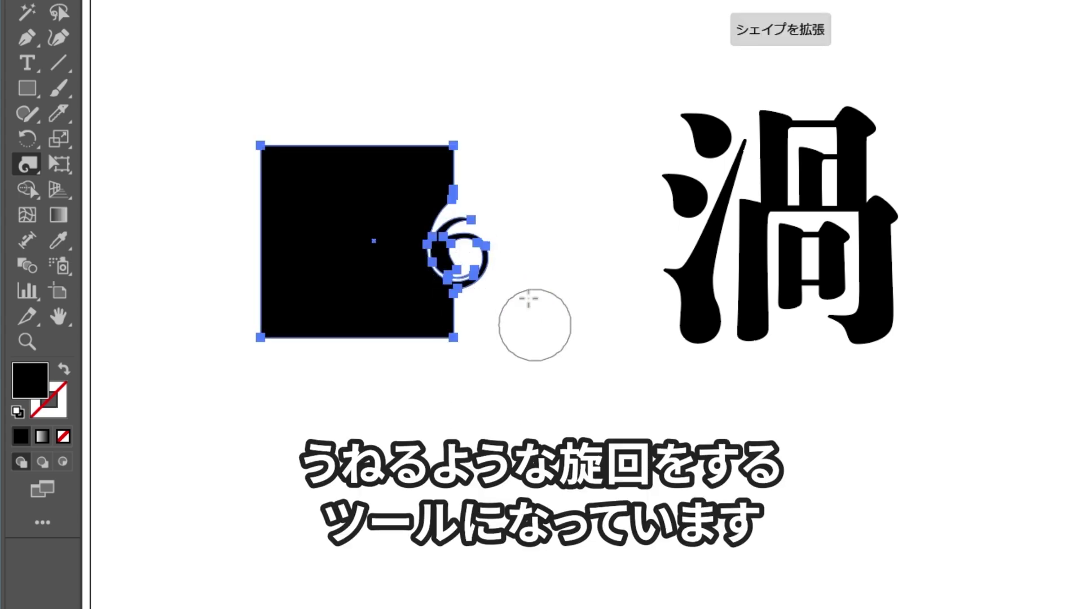
key("v")
left_click(492, 382)
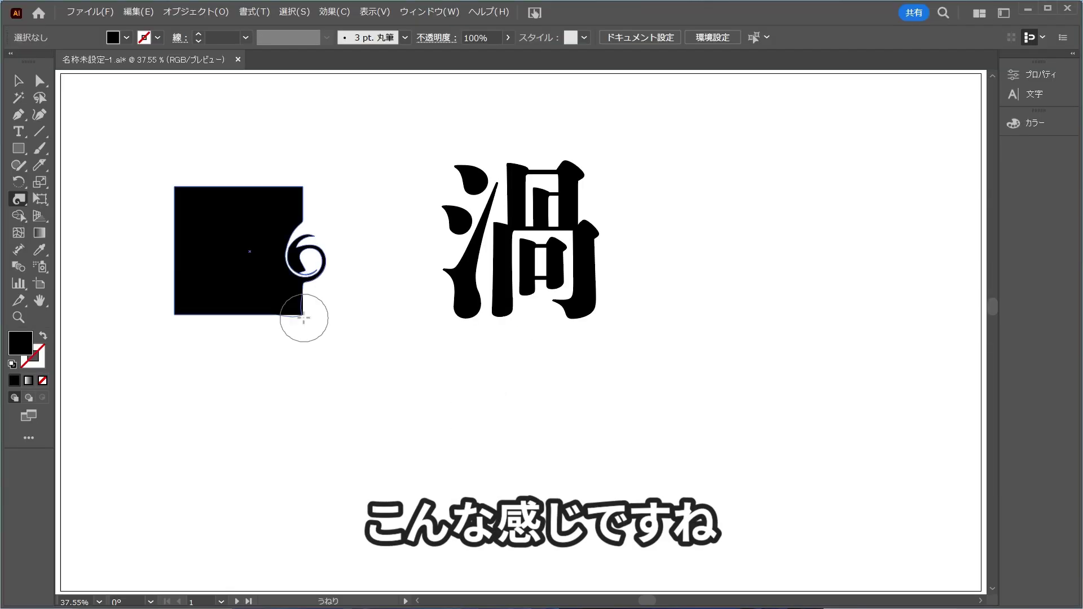
left_click(302, 314)
left_click(192, 192)
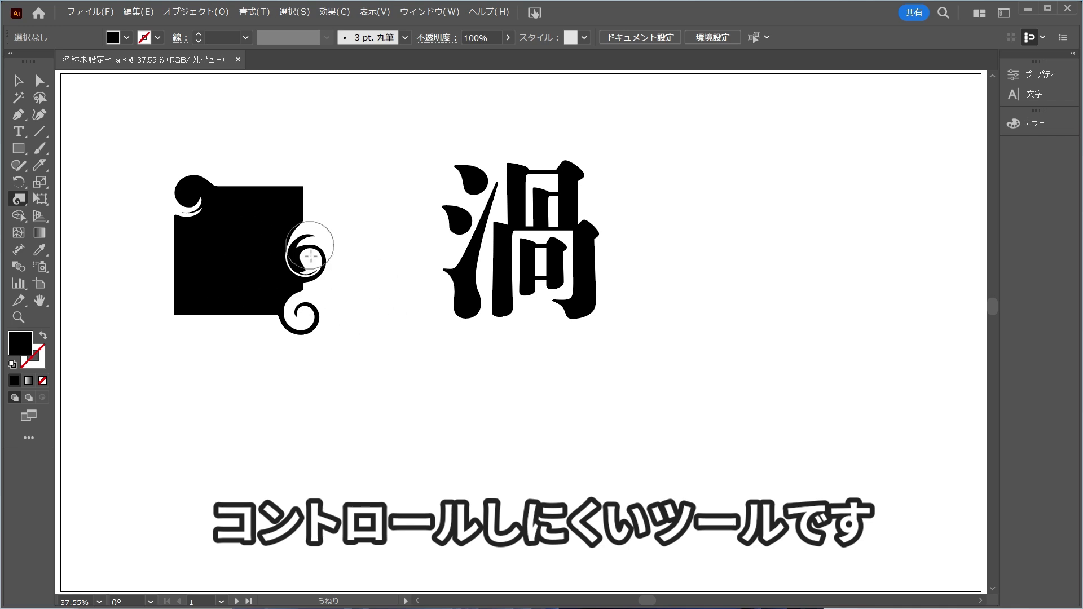
left_click_drag(303, 285, 303, 286)
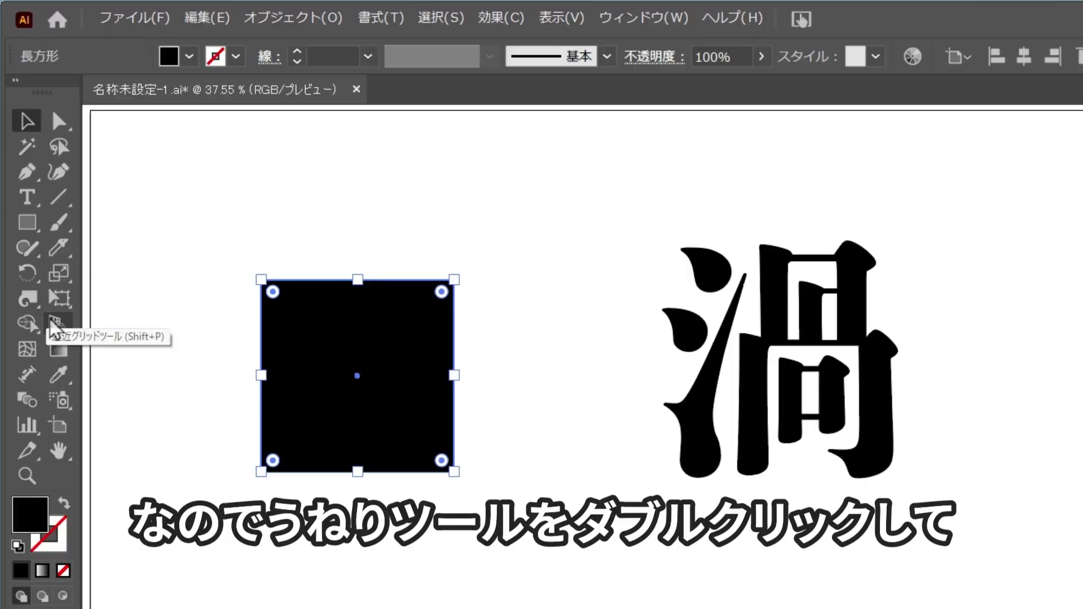
Lower the Twirl tool strength to 10% and test it on the square's edge
double_click(30, 305)
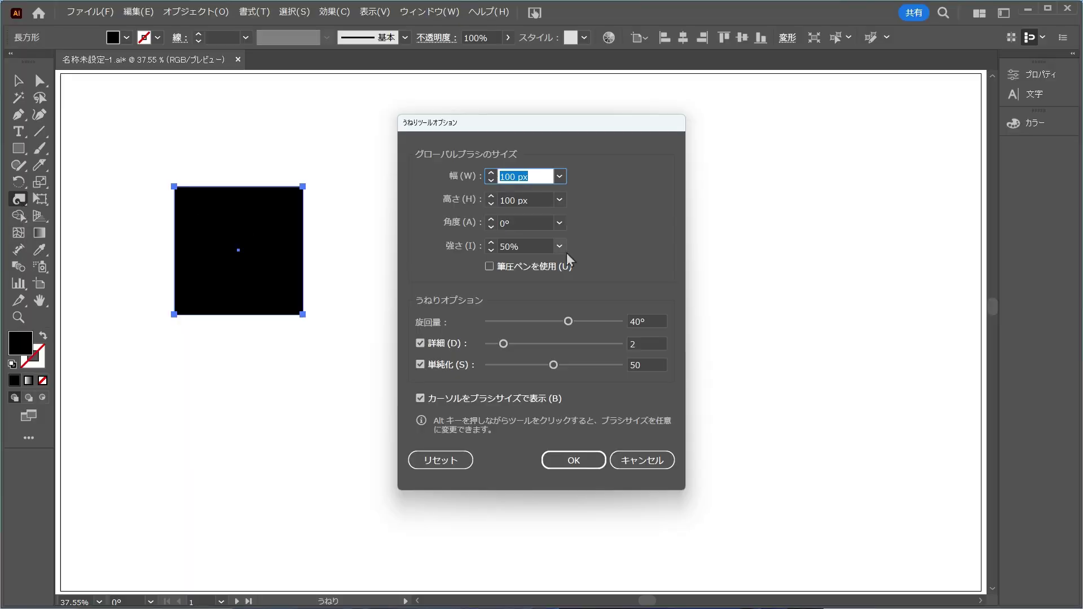
left_click(559, 247)
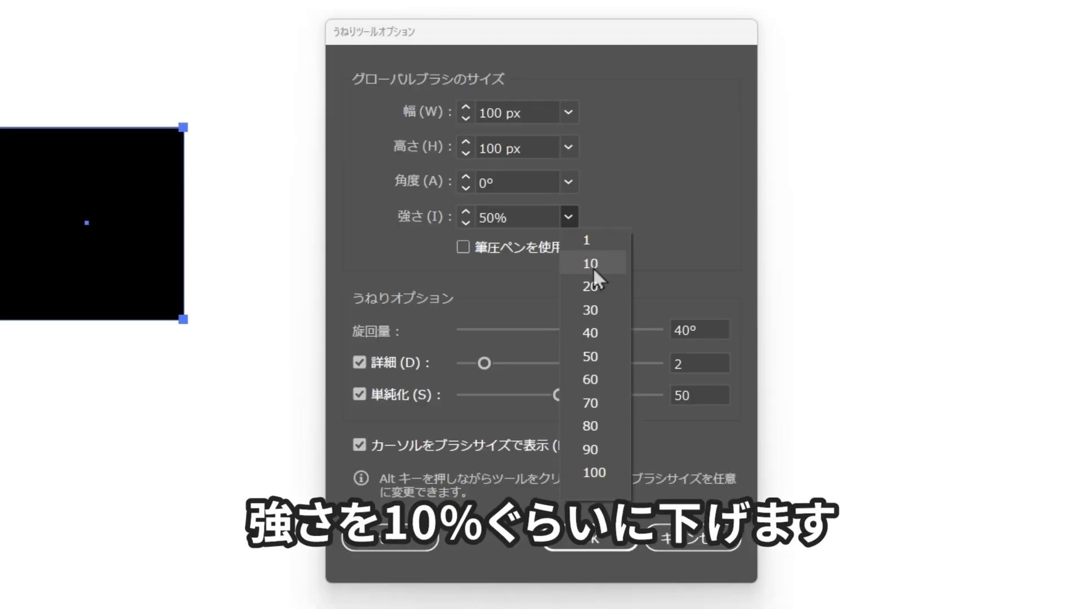
left_click(594, 267)
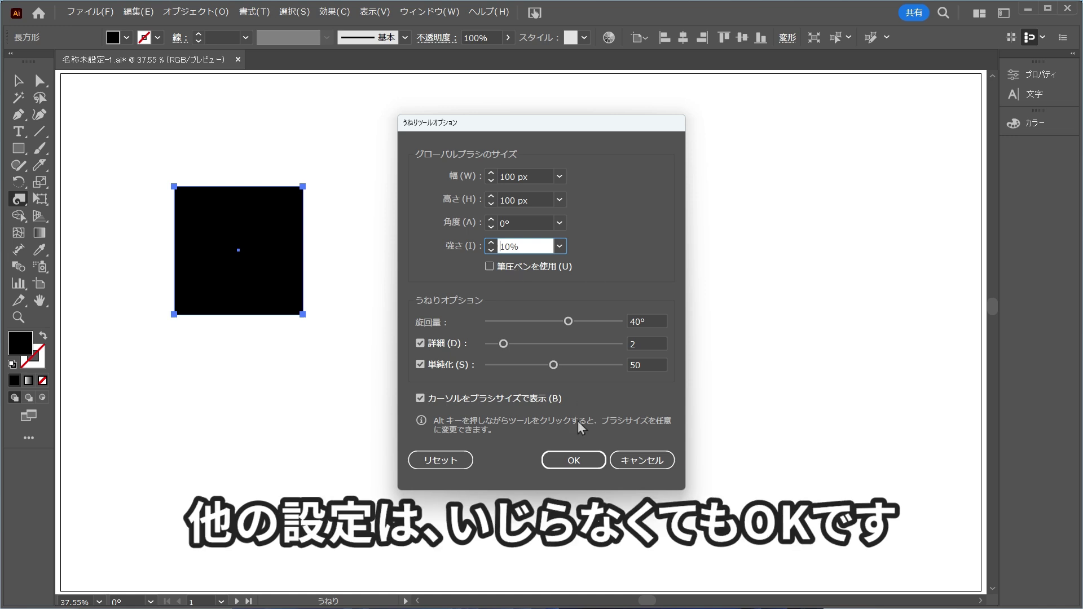
left_click(579, 463)
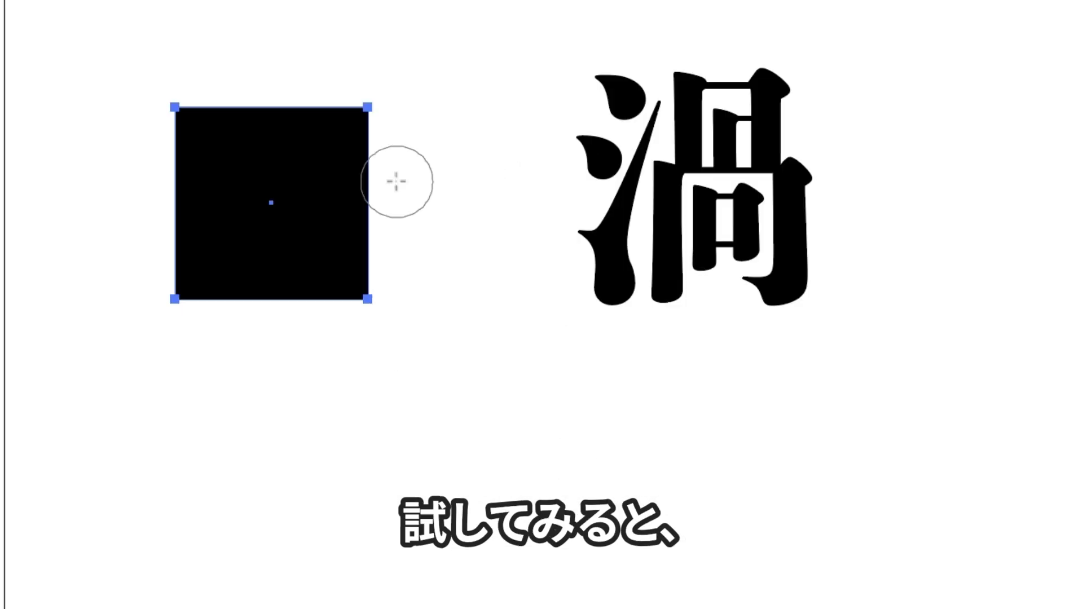
left_click_drag(307, 241, 308, 242)
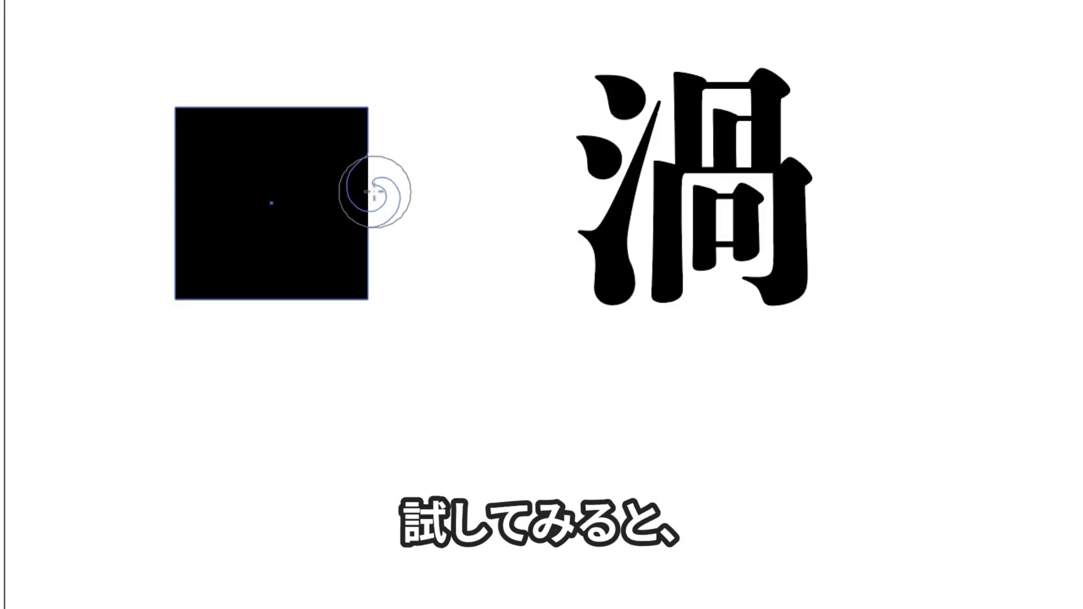
left_click_drag(373, 191, 374, 192)
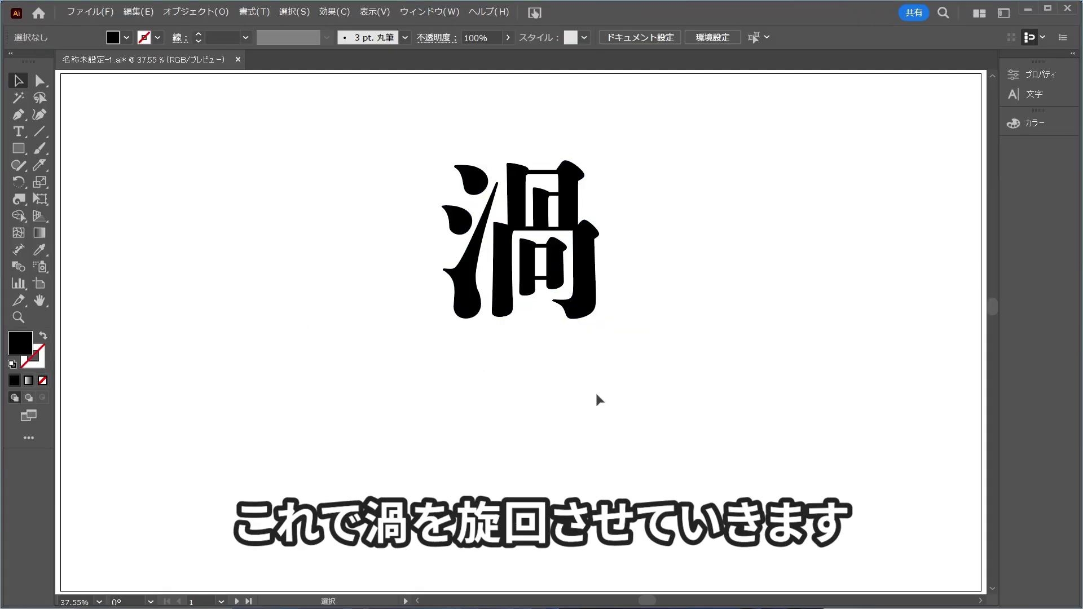
Enlarge the Twirl brush to cover 渦 and twirl the whole character gently
key("shift+r")
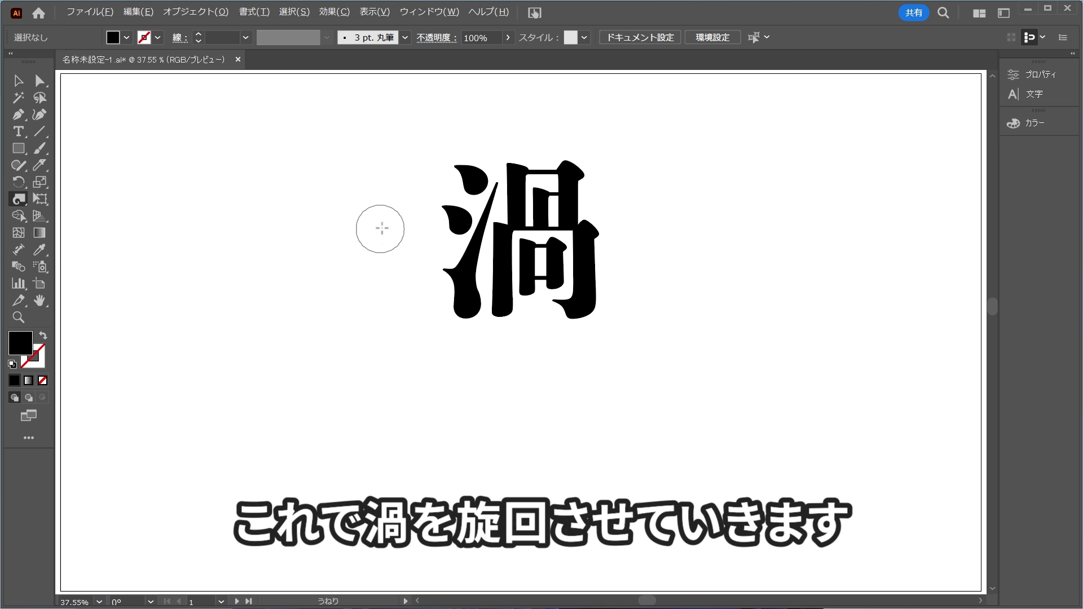
mouse_move(382, 229)
left_mouse_down()
mouse_move(415, 242)
mouse_move(402, 217)
mouse_move(437, 250)
left_mouse_up()
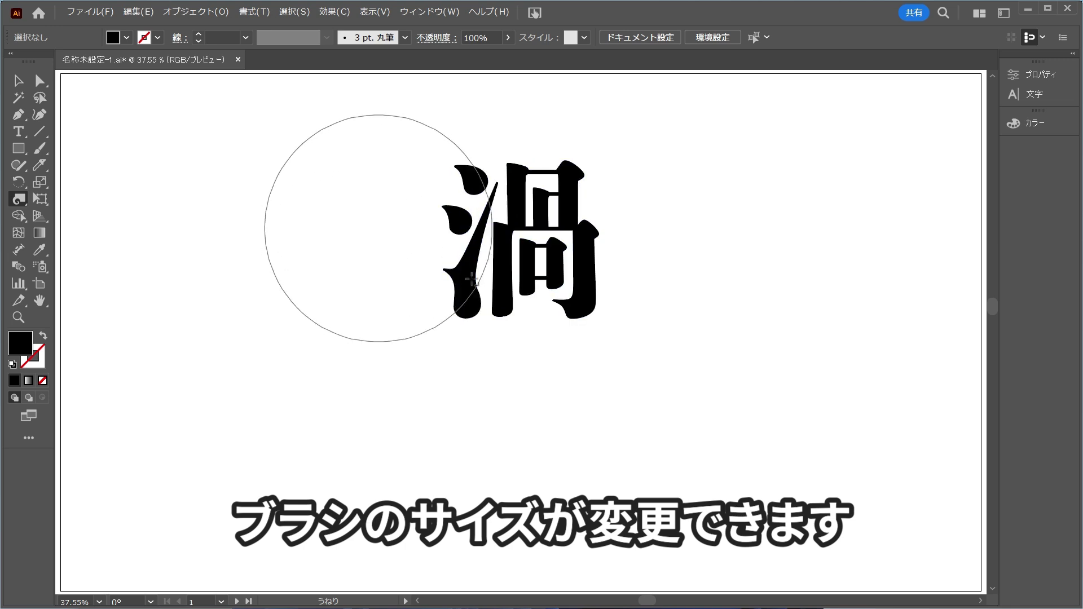
left_click_drag(437, 250, 461, 274)
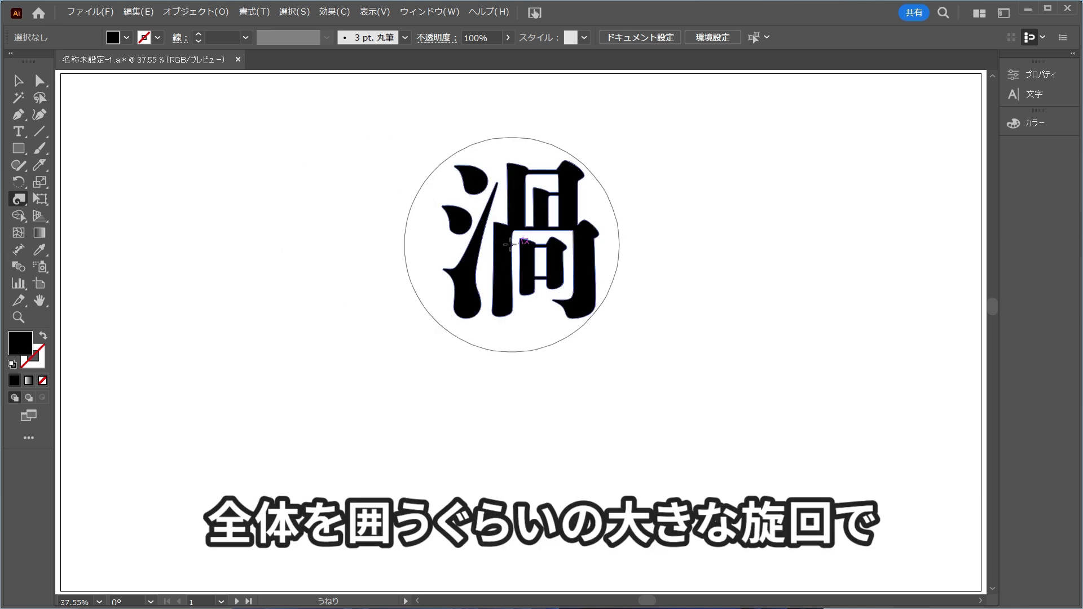
left_click_drag(521, 238, 521, 238)
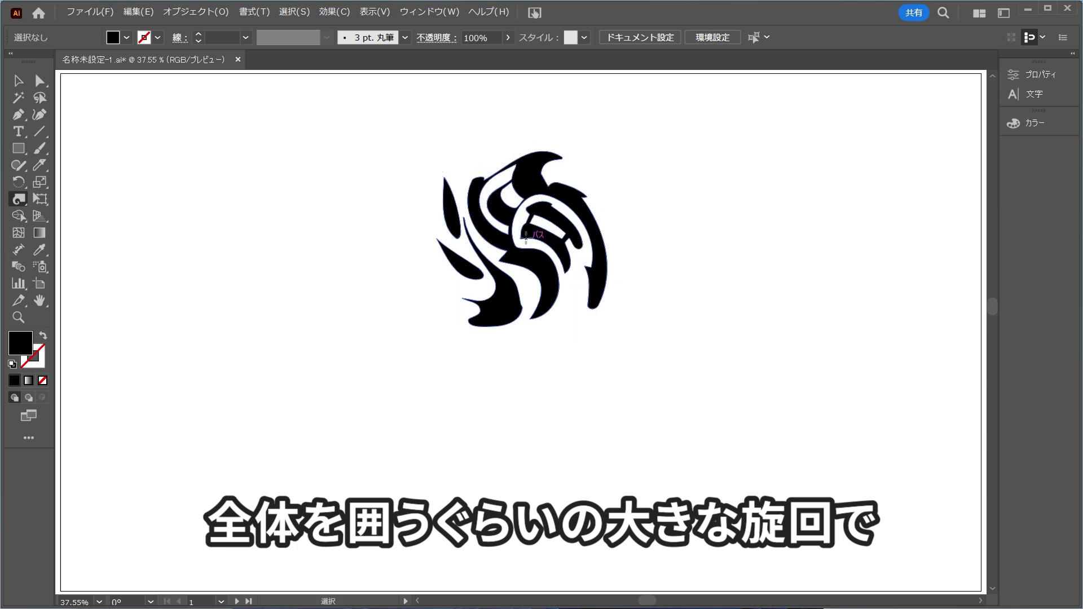
key("ctrl+z")
left_click_drag(521, 243, 521, 243)
key("ctrl+z")
key("v")
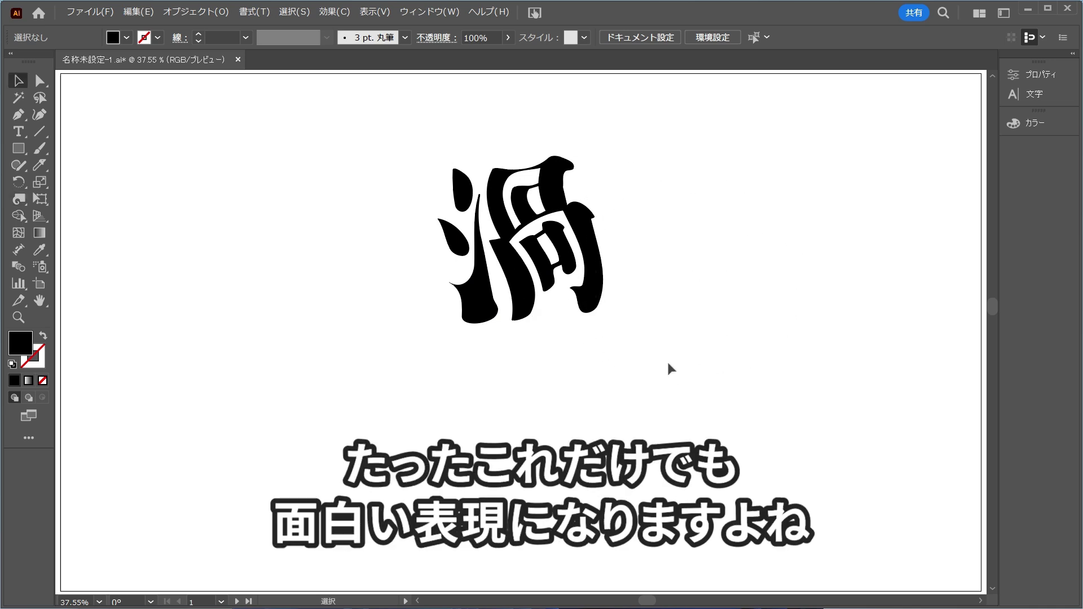
Widen the twirled 渦 slightly and shear it by about -5°
left_click(558, 254)
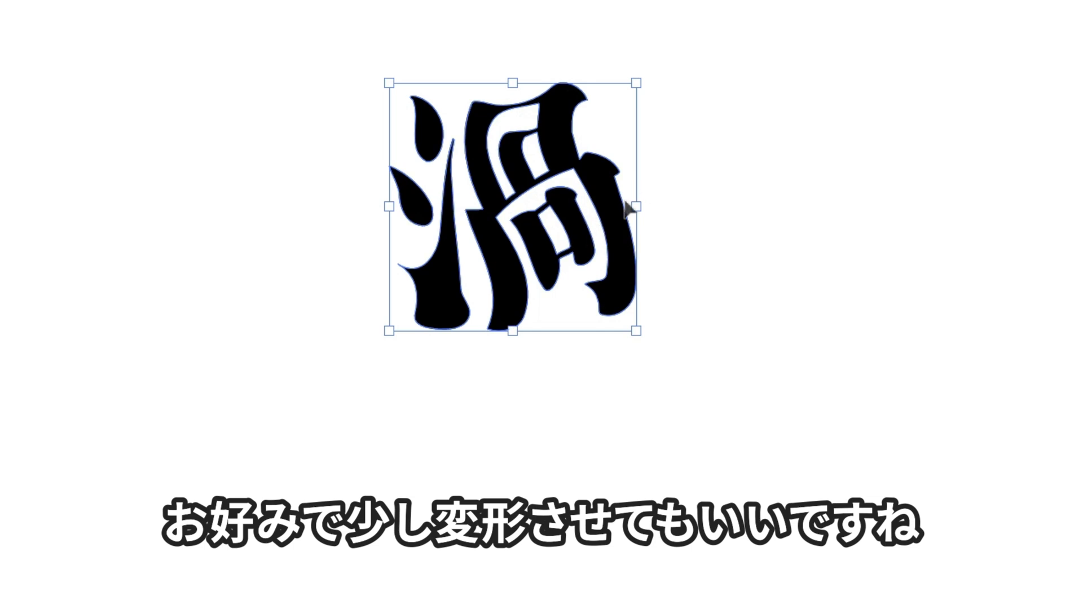
left_click_drag(632, 209, 642, 209)
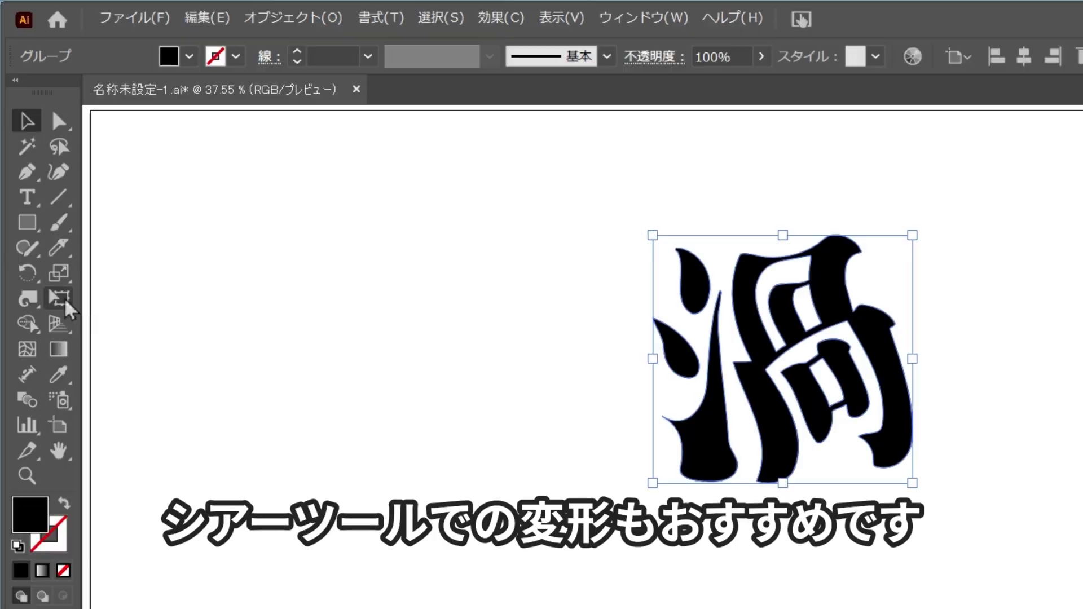
left_click_drag(59, 273, 169, 313)
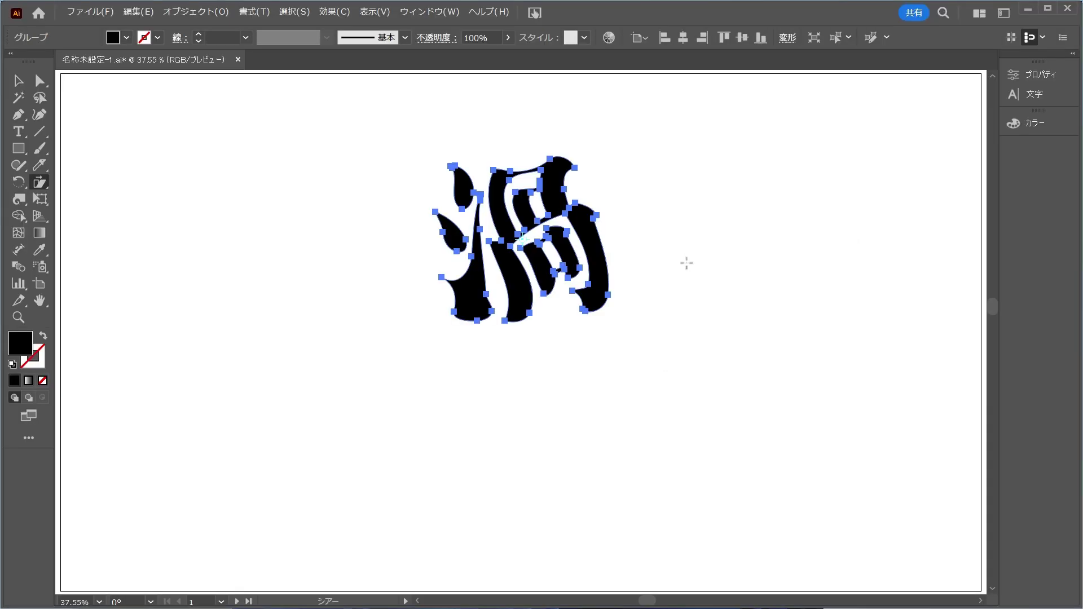
left_click_drag(687, 259, 684, 251)
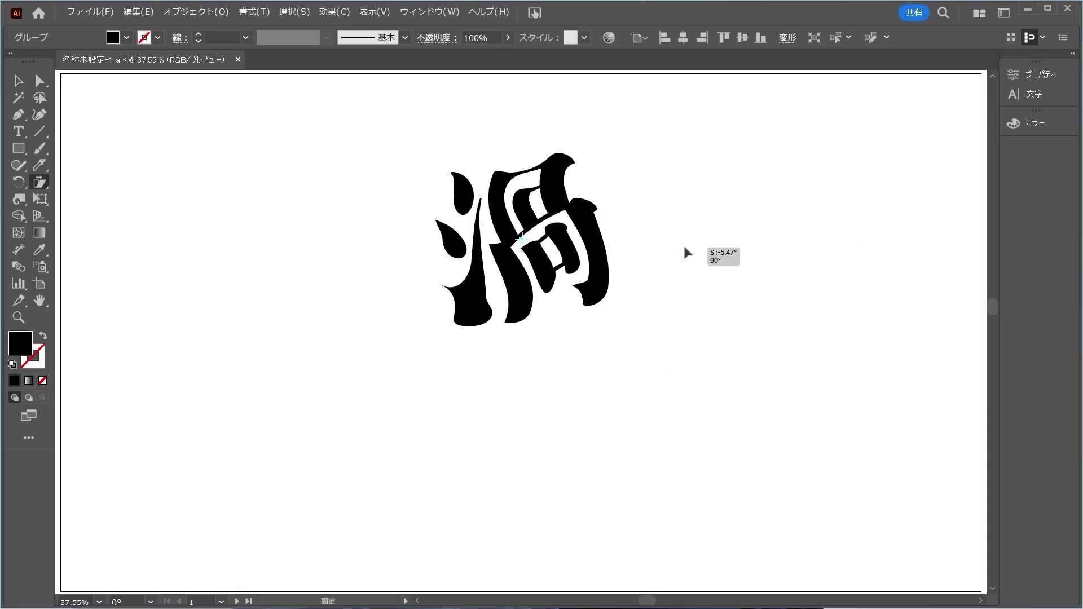
key("v")
left_click(719, 306)
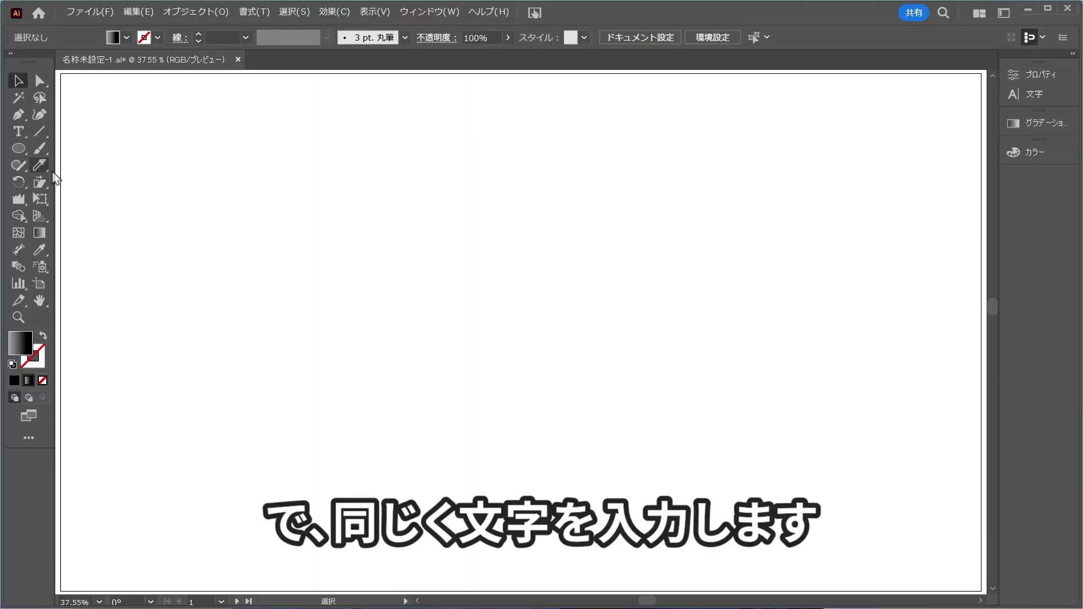
Type the kanji 朧 (entered as おぼろ) on the empty artboard
left_click(14, 136)
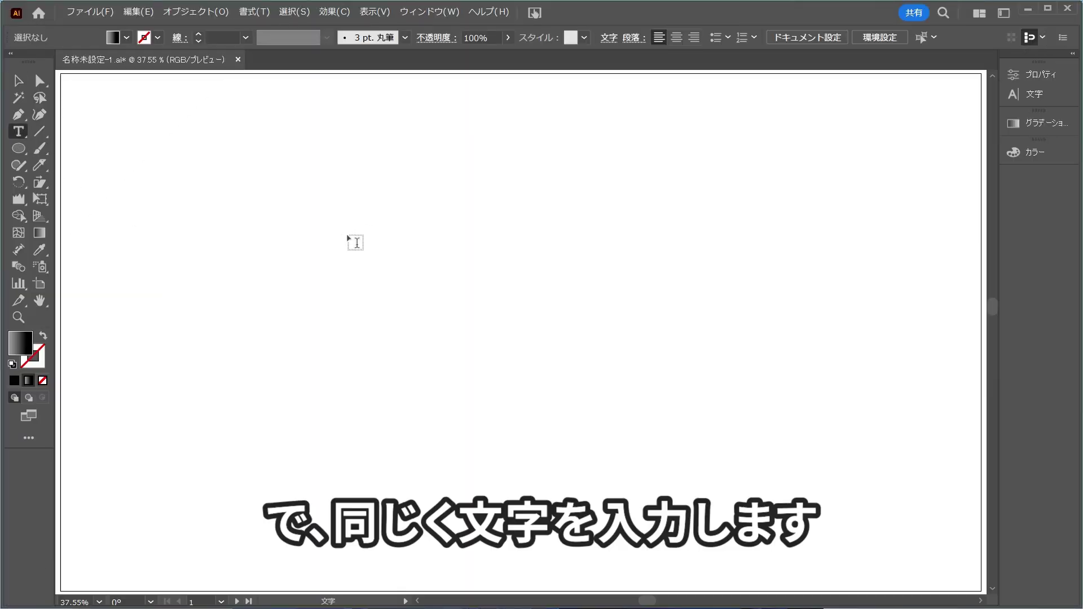
left_click(356, 242)
type("お")
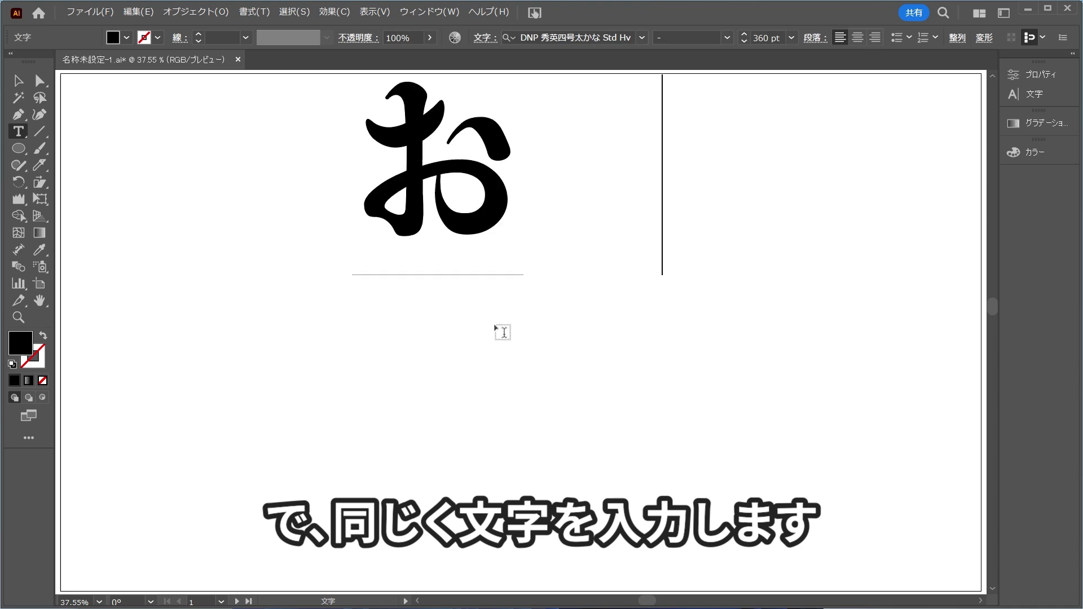
type("ぼろ")
key("space")
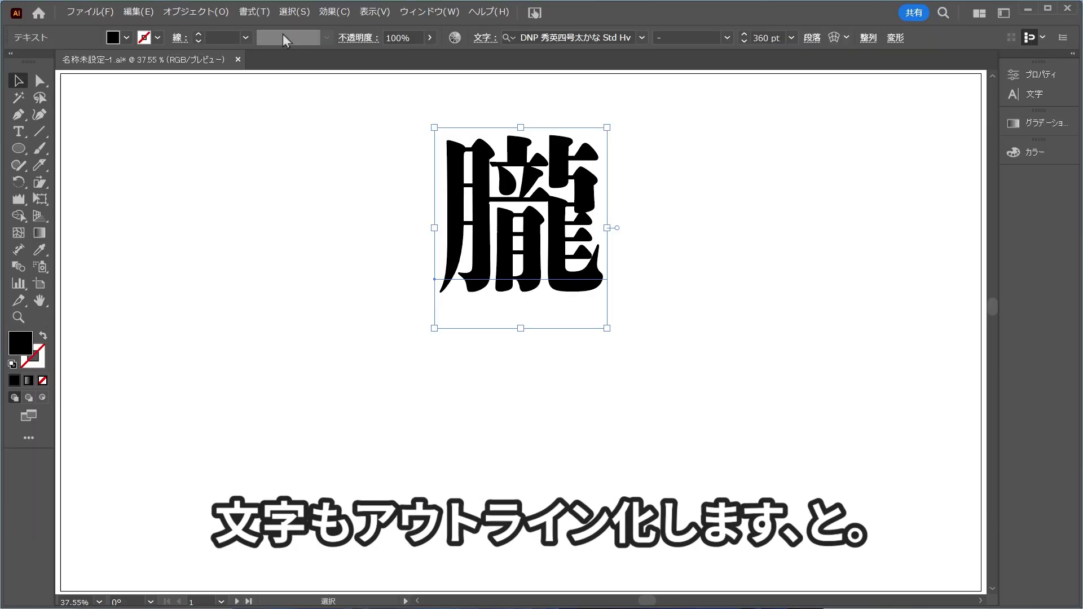
Convert the 朧 text to outlines and reselect the outlined character
left_click(254, 13)
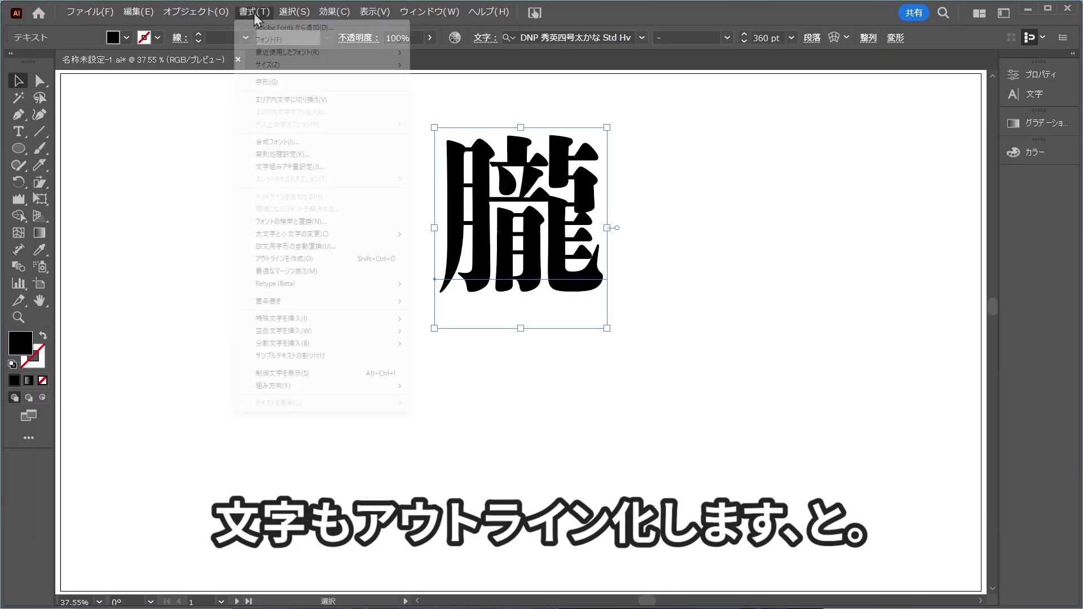
left_click(310, 258)
left_click(692, 301)
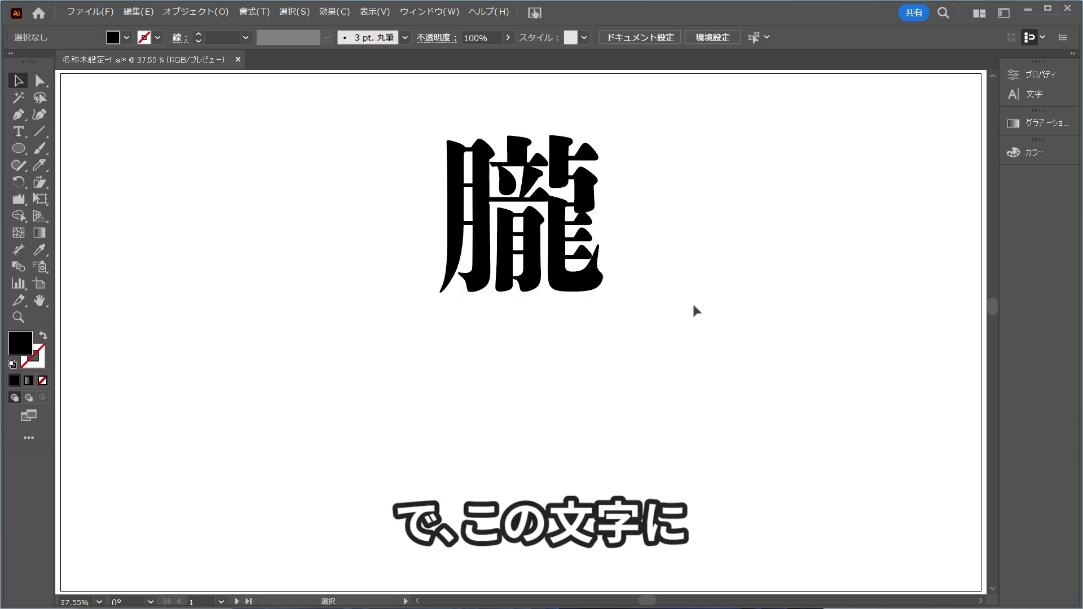
left_click(571, 275)
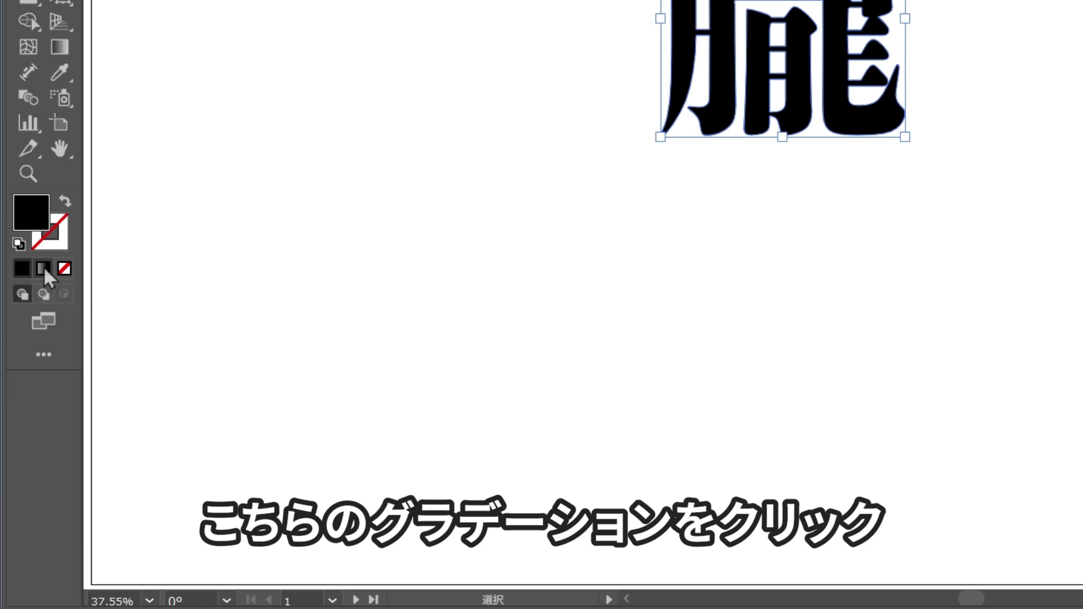
Give 朧 a black-to-grey gradient with a wider black section and a mid-grey end
left_click(44, 269)
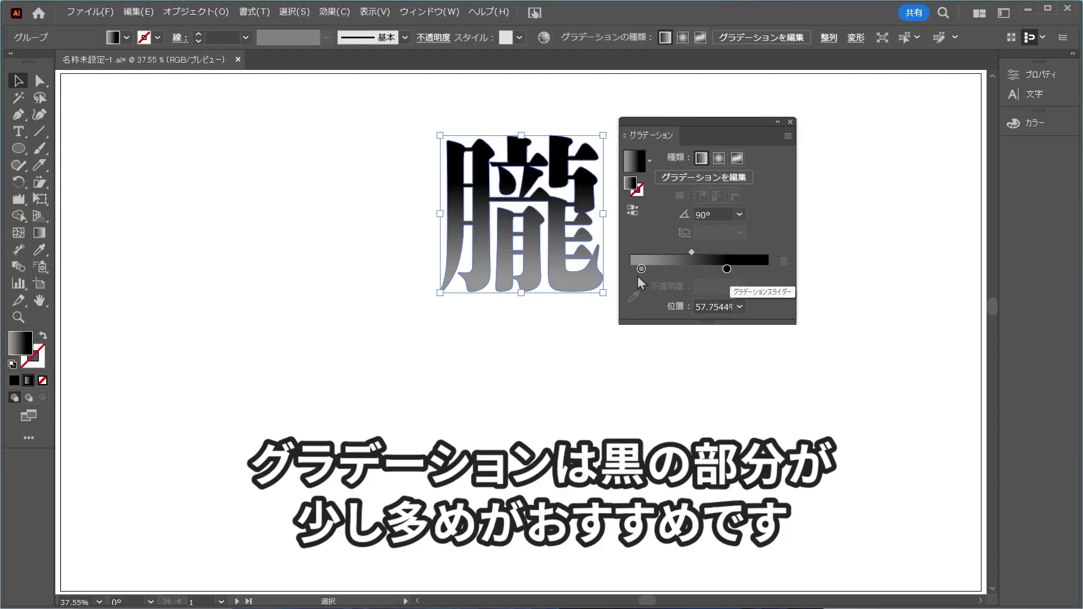
mouse_move(692, 252)
left_mouse_down()
mouse_move(678, 268)
mouse_move(656, 269)
left_mouse_up()
left_click_drag(726, 269, 714, 269)
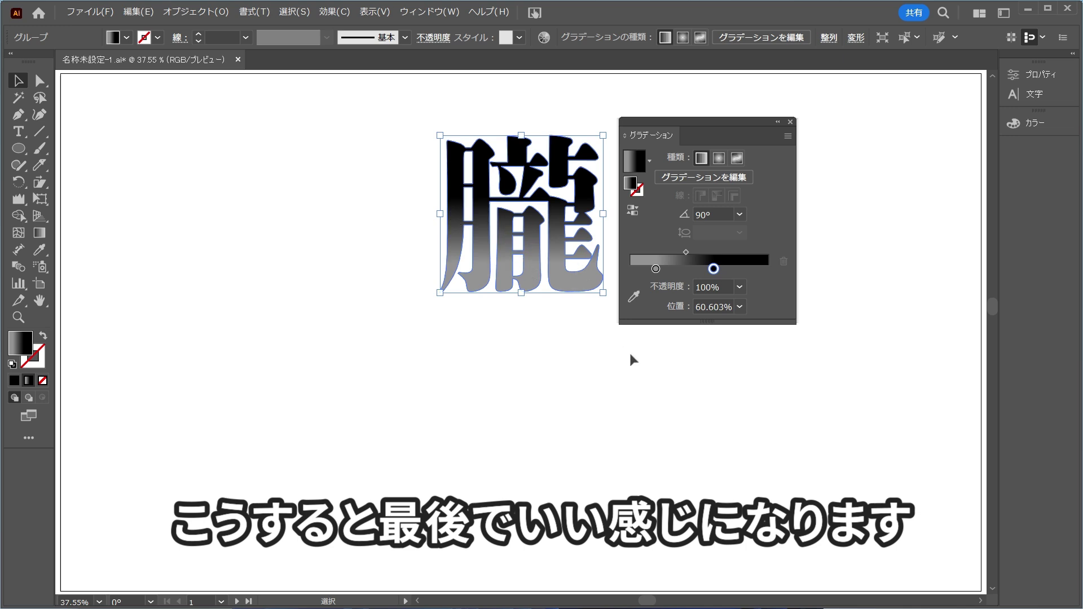
left_click(684, 354)
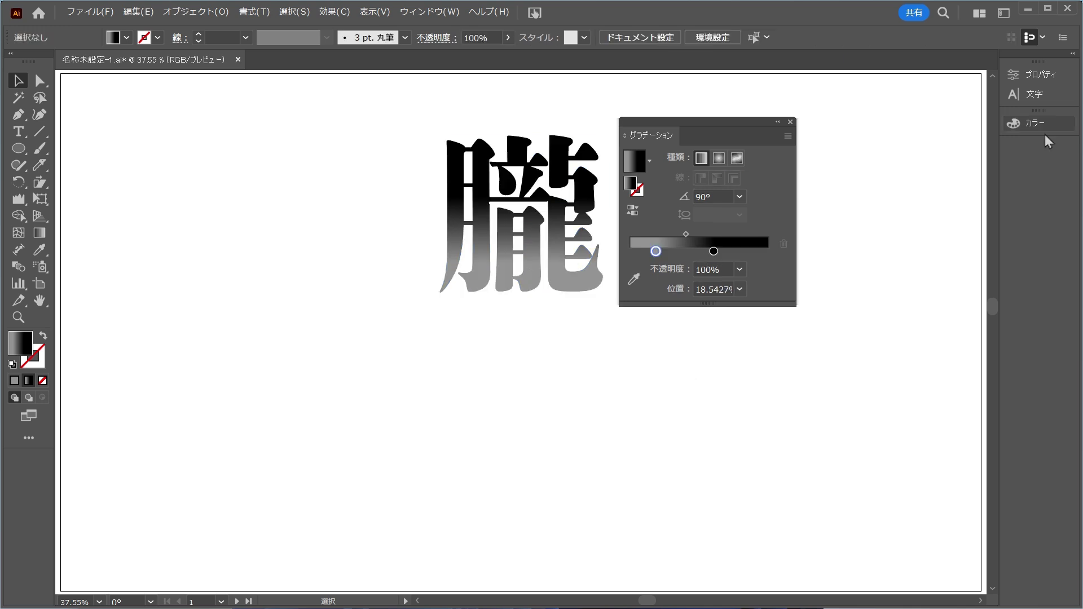
left_click(1008, 129)
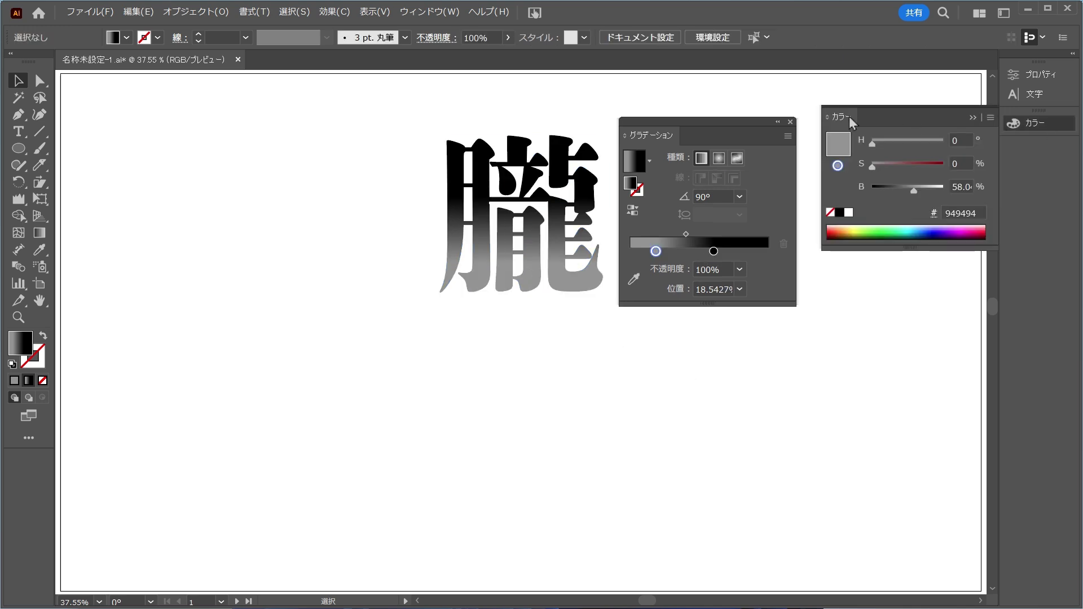
left_click_drag(851, 123, 678, 303)
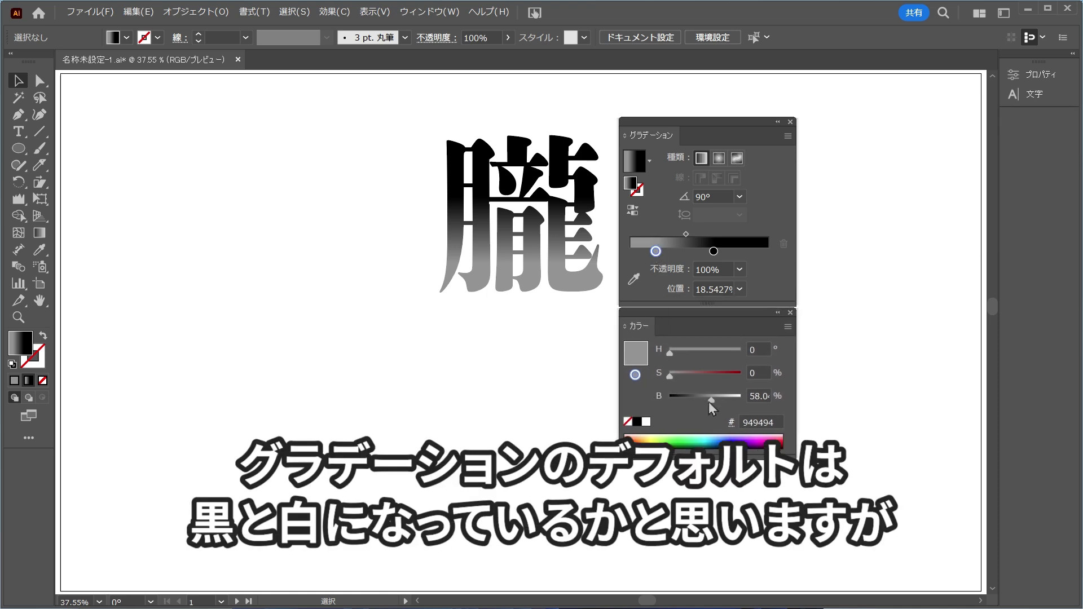
mouse_move(709, 401)
left_mouse_down()
mouse_move(793, 405)
mouse_move(704, 397)
left_mouse_up()
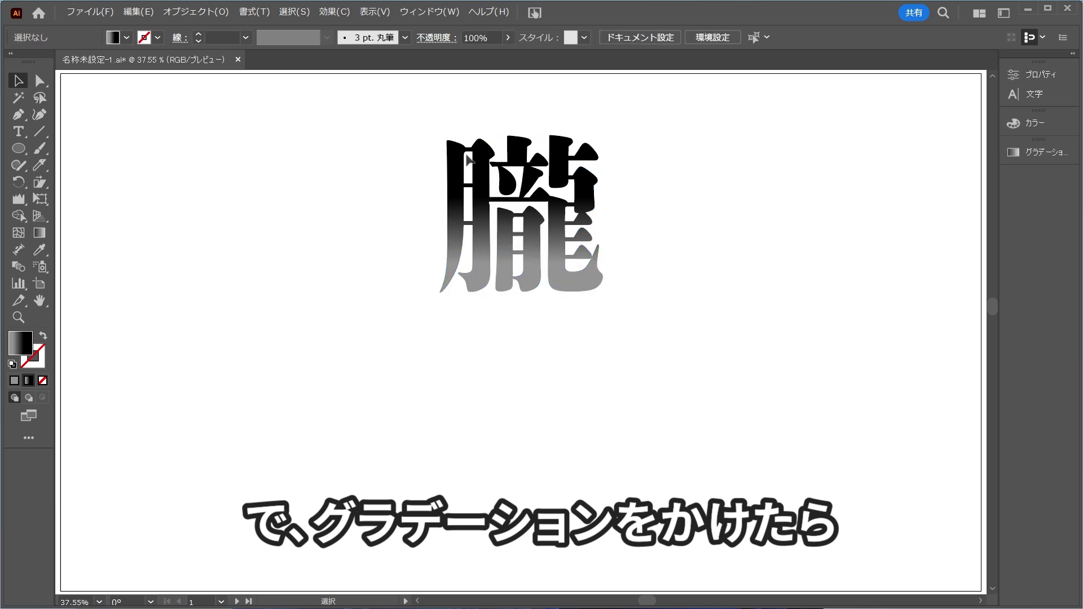
Apply a Horizontal Grain texture (intensity 43, contrast 10) to 朧, then deselect
left_click(467, 160)
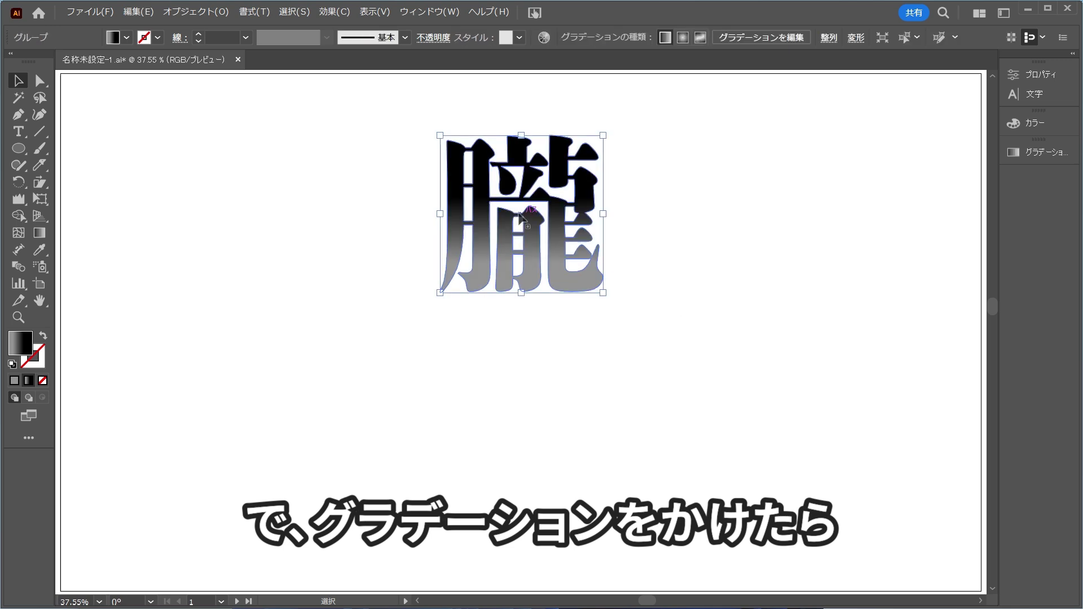
left_click(332, 12)
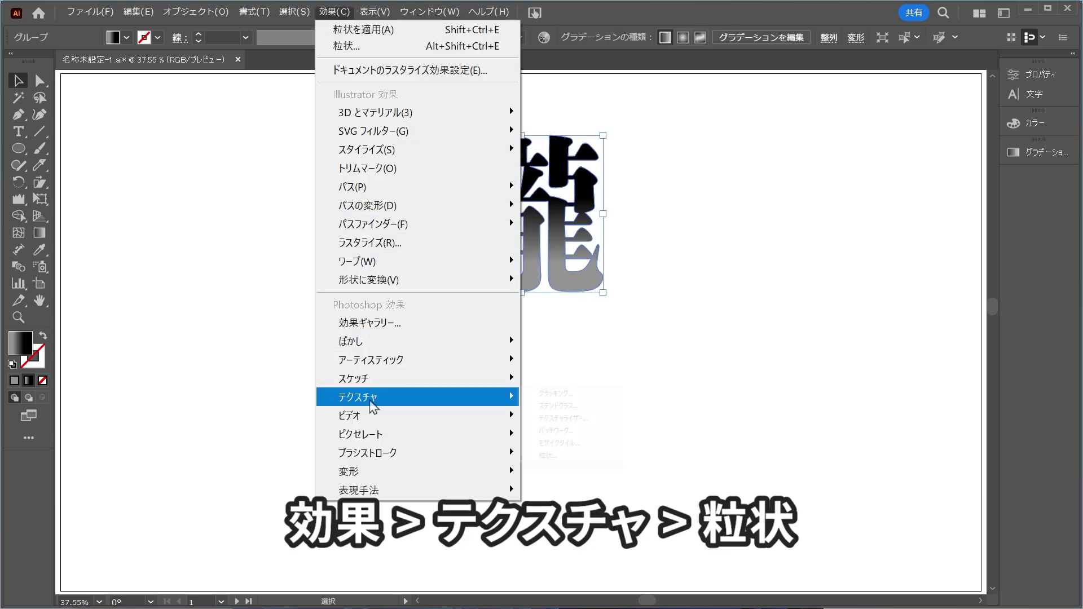
mouse_move(355, 293)
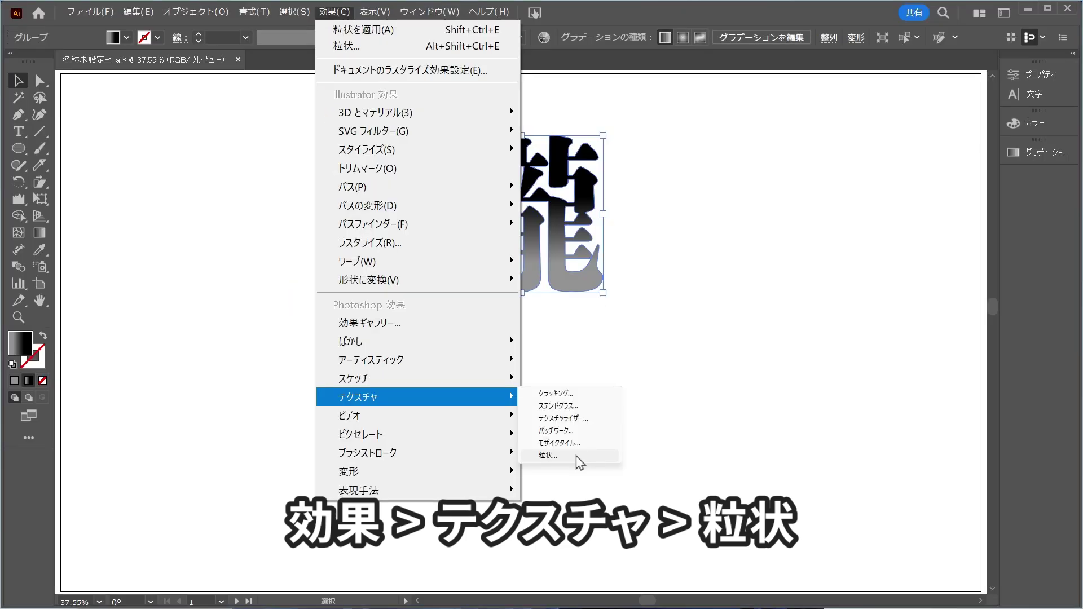
left_click(580, 462)
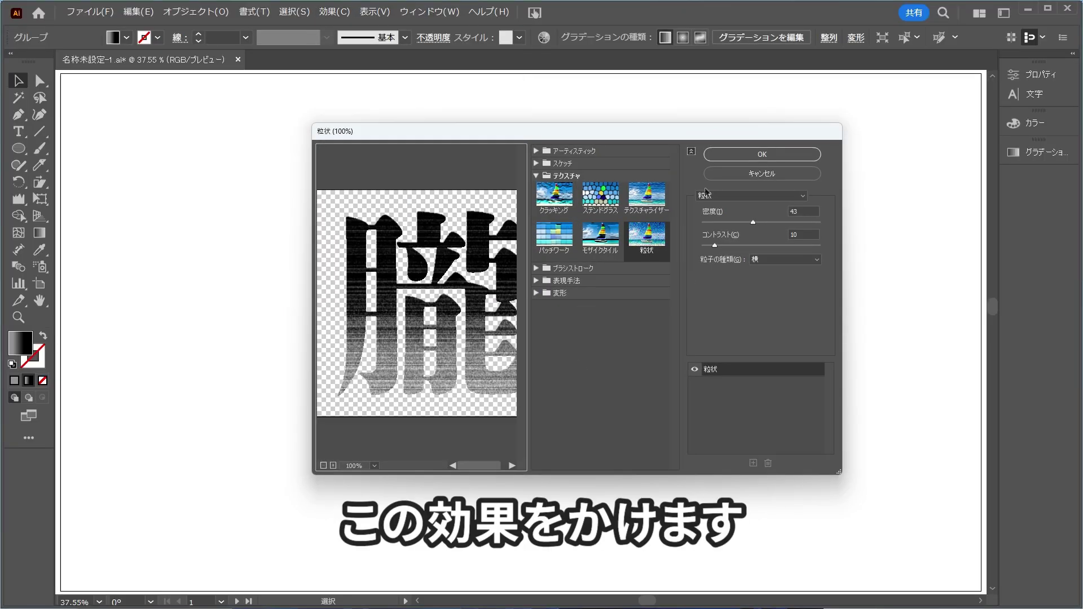
left_click(809, 260)
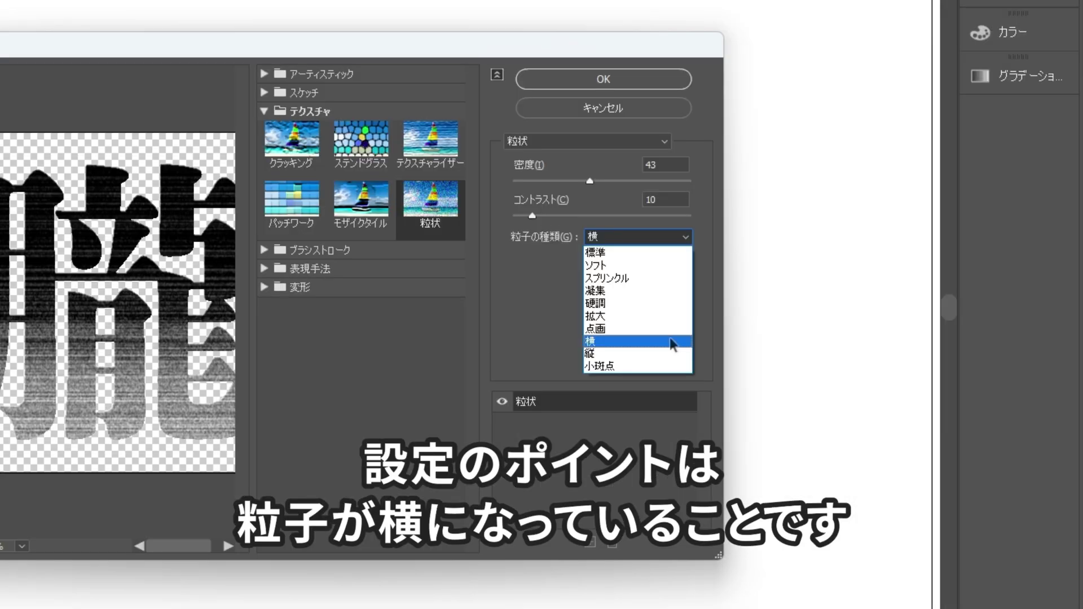
left_click(670, 341)
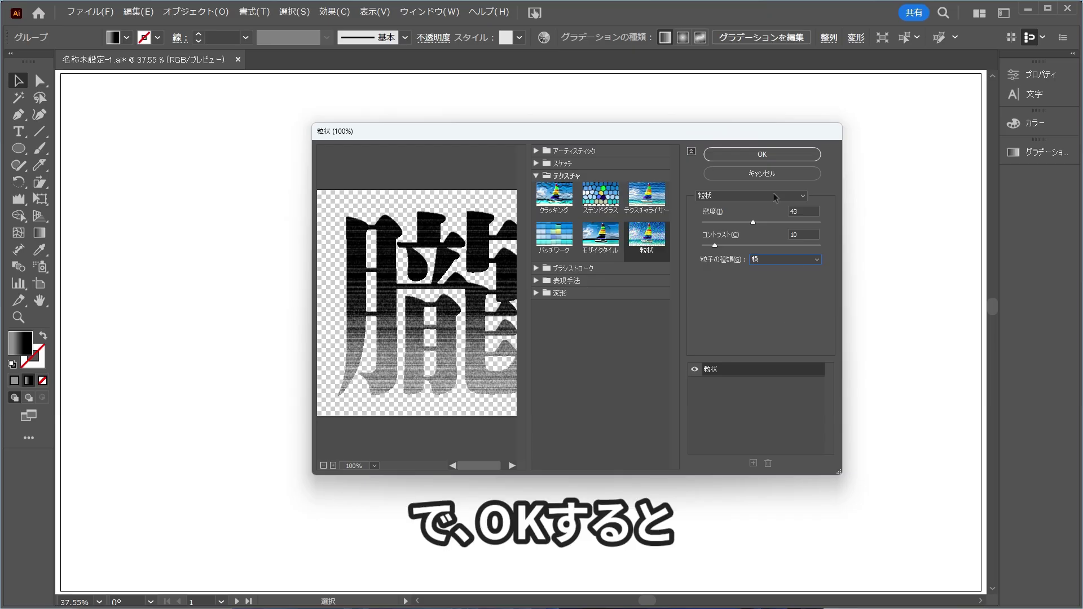
left_click(768, 154)
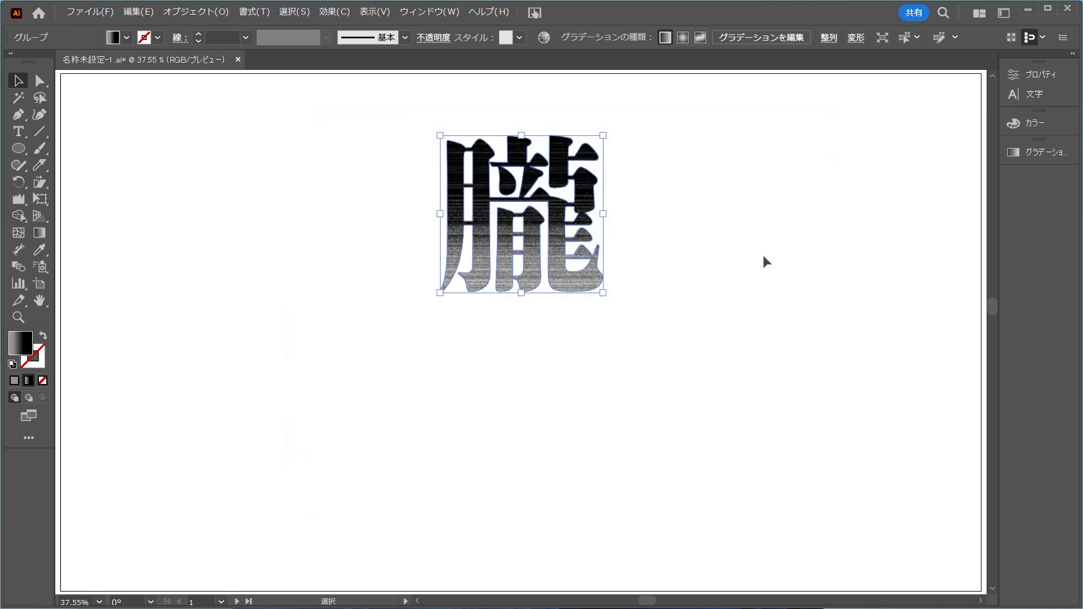
left_click(765, 262)
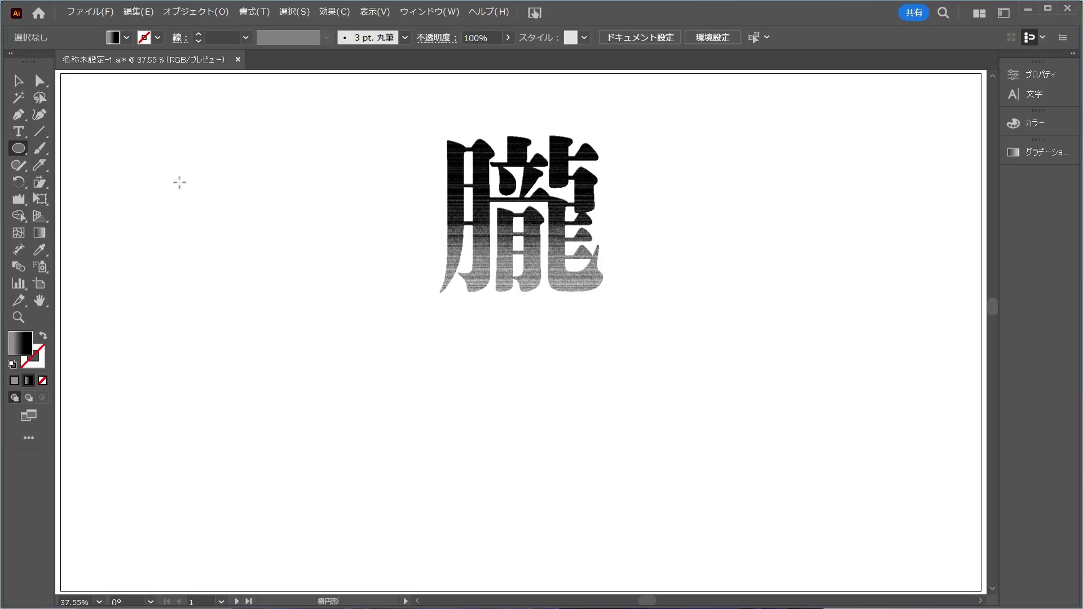
Draw a test circle, then set the Wrinkle tool to 20% intensity and 100% horizontal
mouse_move(162, 168)
left_mouse_down()
mouse_move(285, 290)
mouse_move(239, 168)
mouse_move(285, 214)
left_mouse_up()
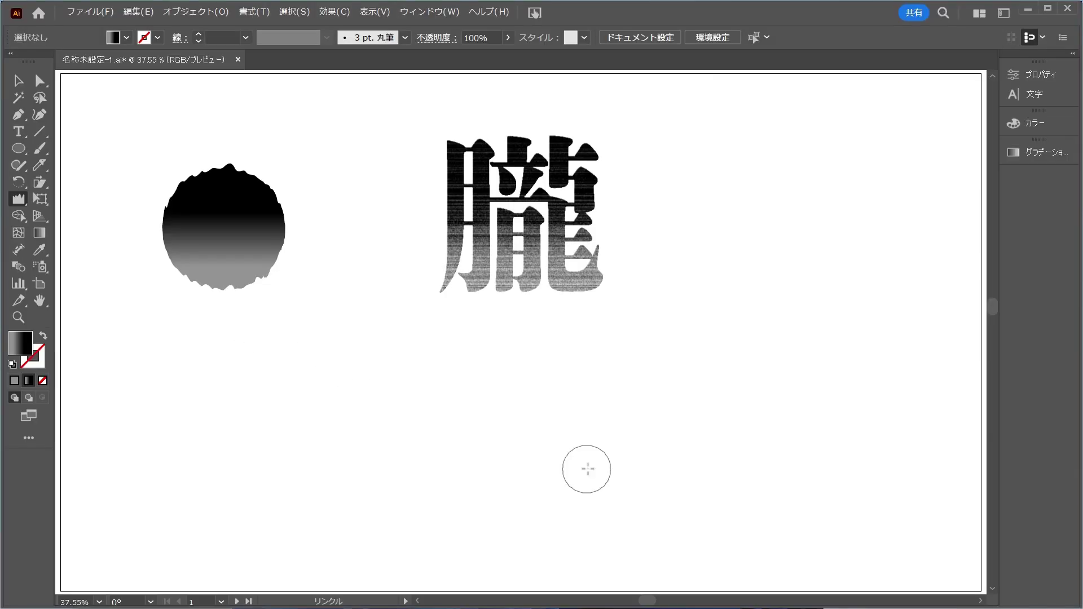
key("ctrl+z")
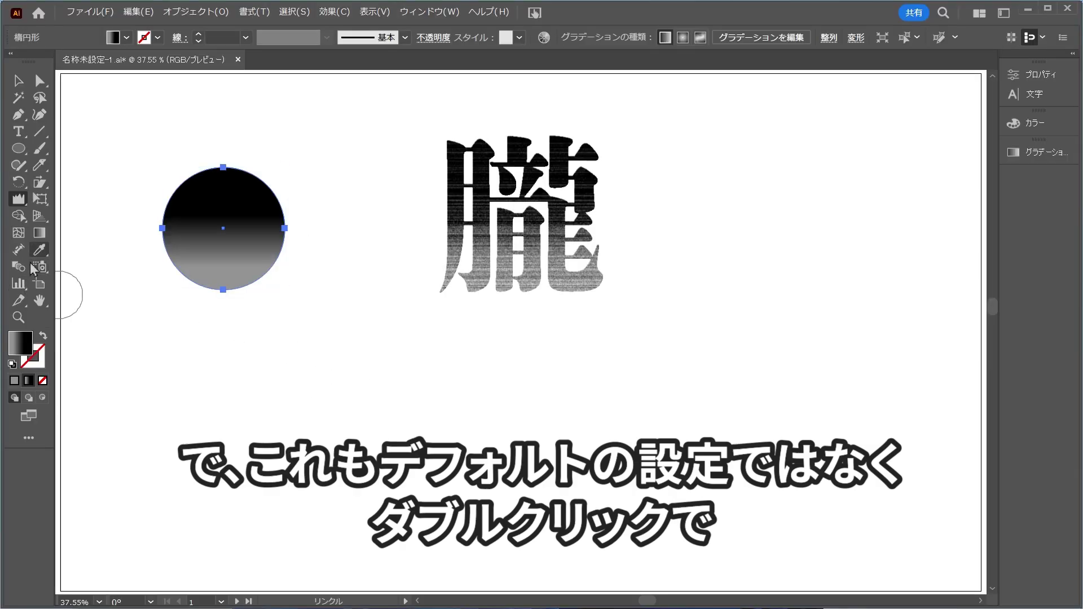
double_click(18, 198)
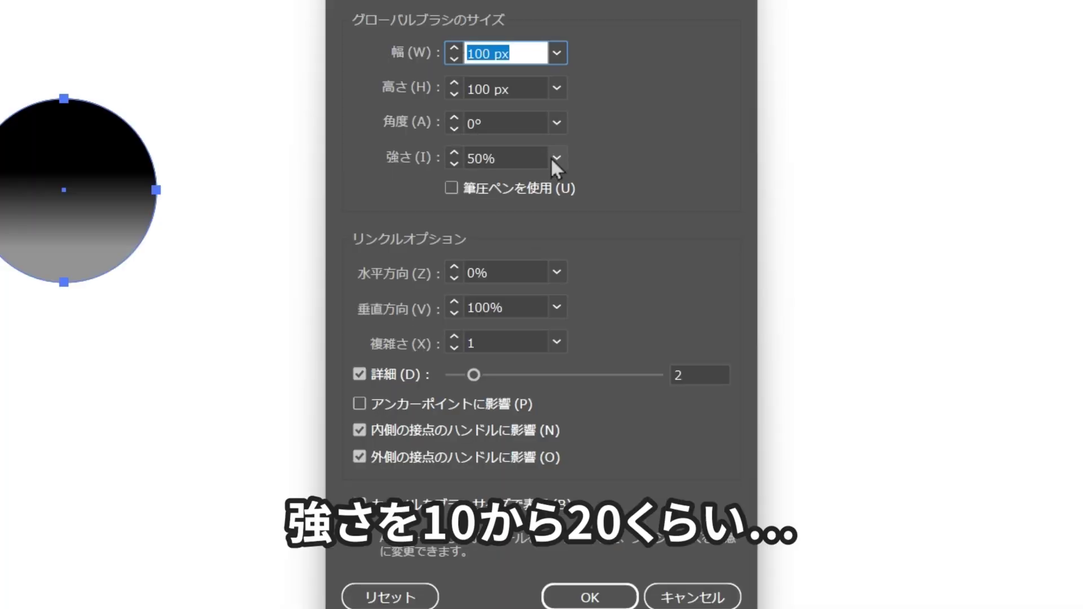
left_click(551, 206)
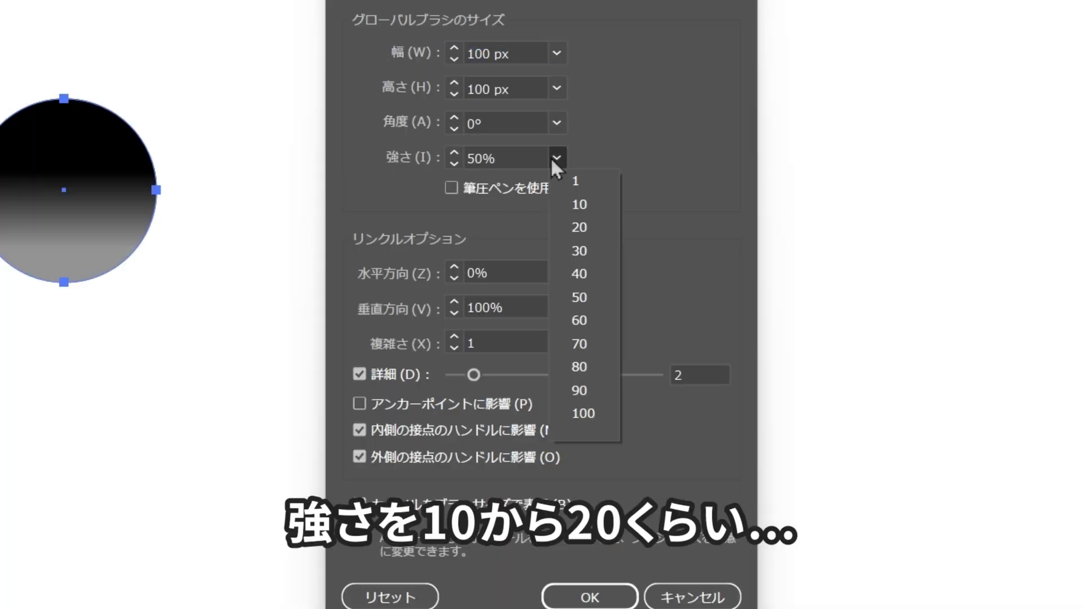
left_click(581, 227)
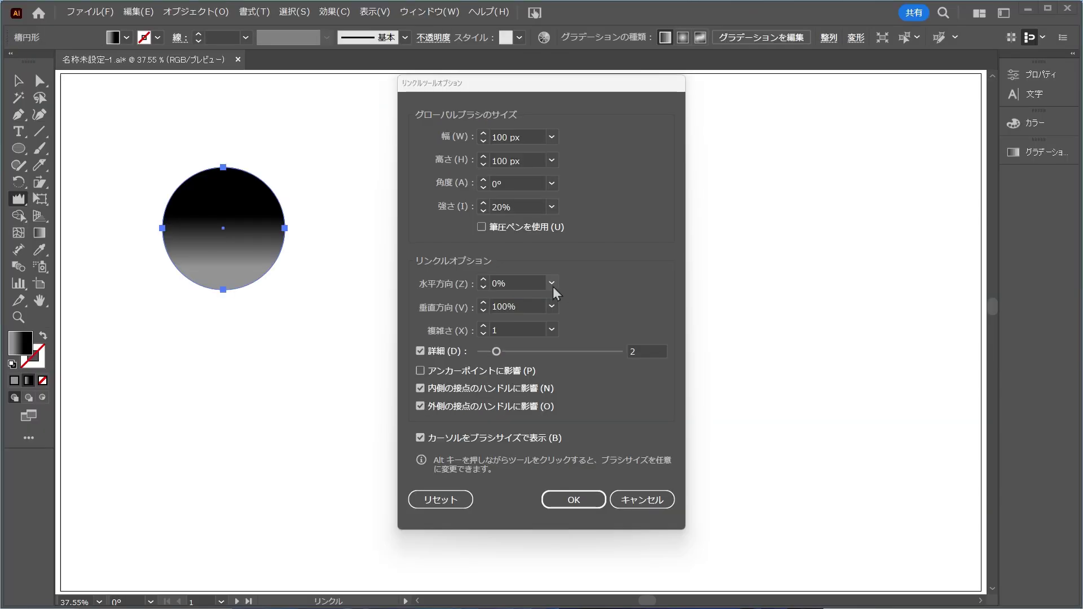
left_click(553, 286)
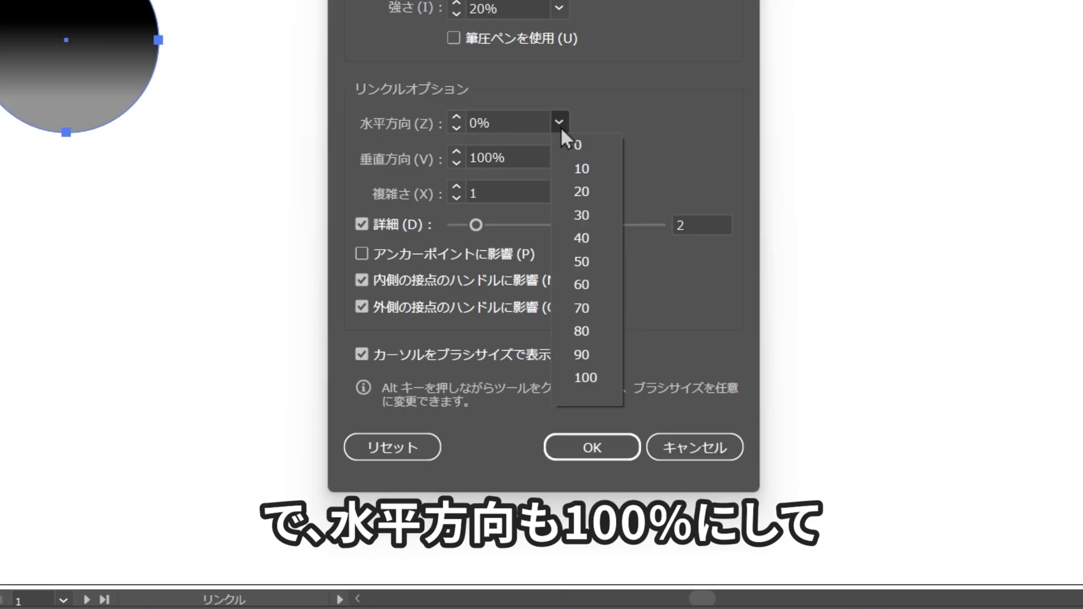
left_click(593, 378)
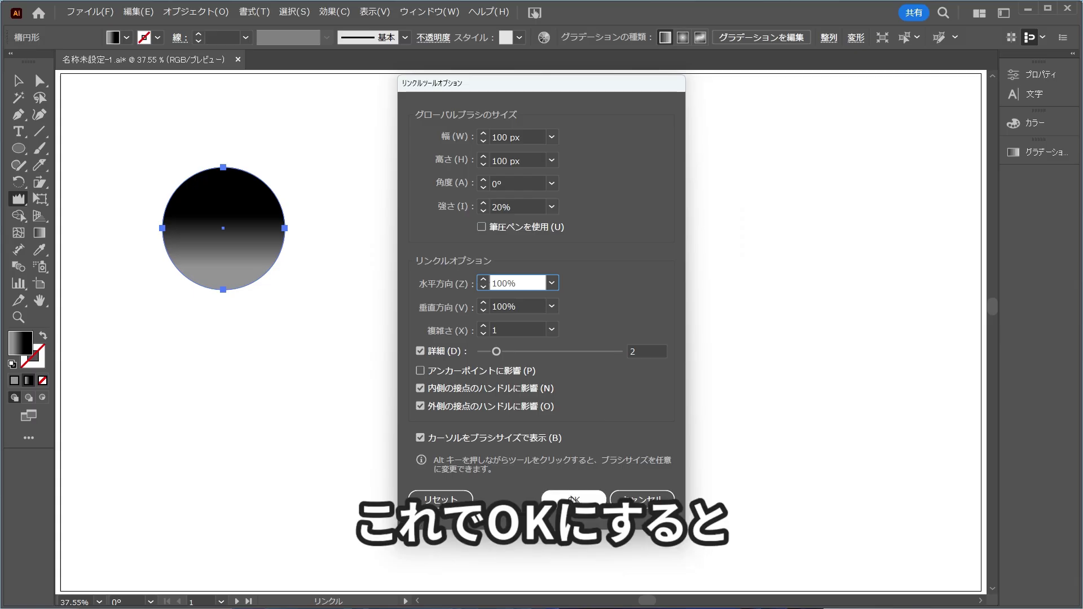
left_click(573, 500)
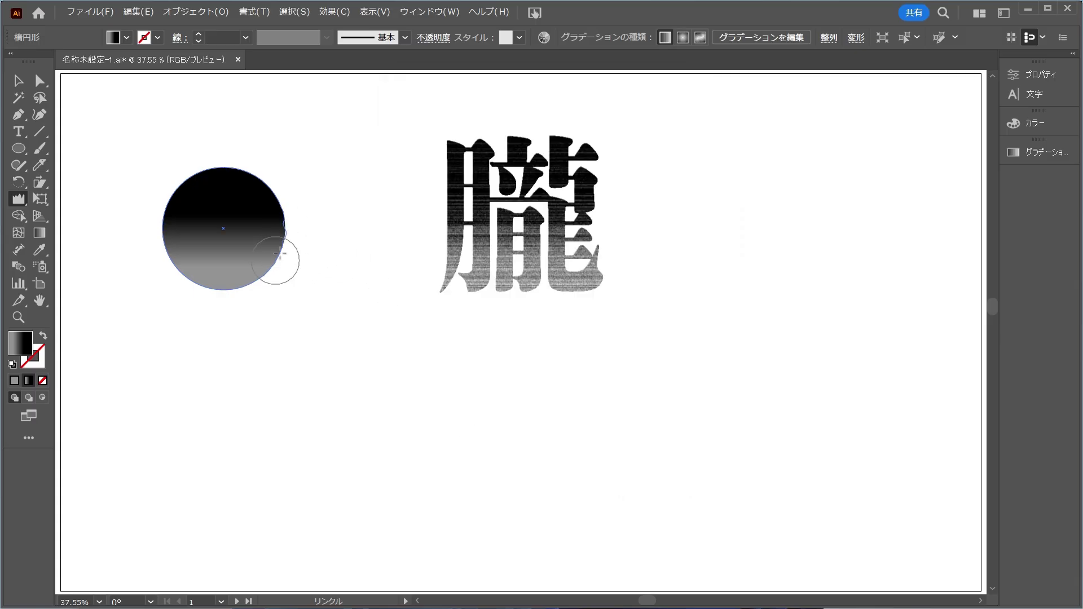
Wrinkle the test circle's edge, enlarge the brush, and crumple the bottom of 朧
mouse_move(241, 278)
left_mouse_down()
mouse_move(155, 221)
mouse_move(175, 262)
left_mouse_up()
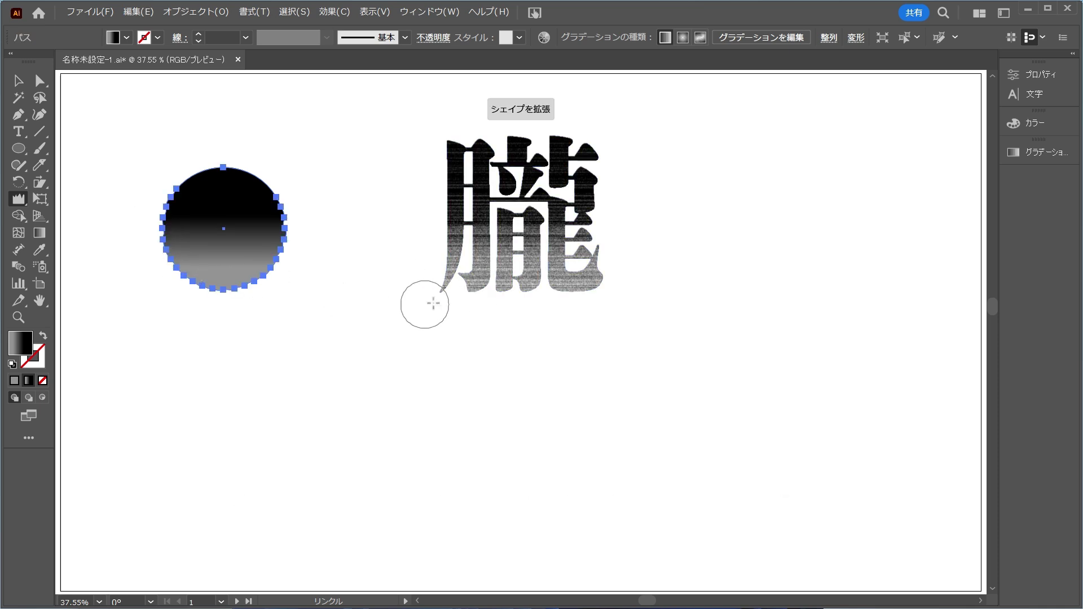
left_click(325, 311, "ctrl")
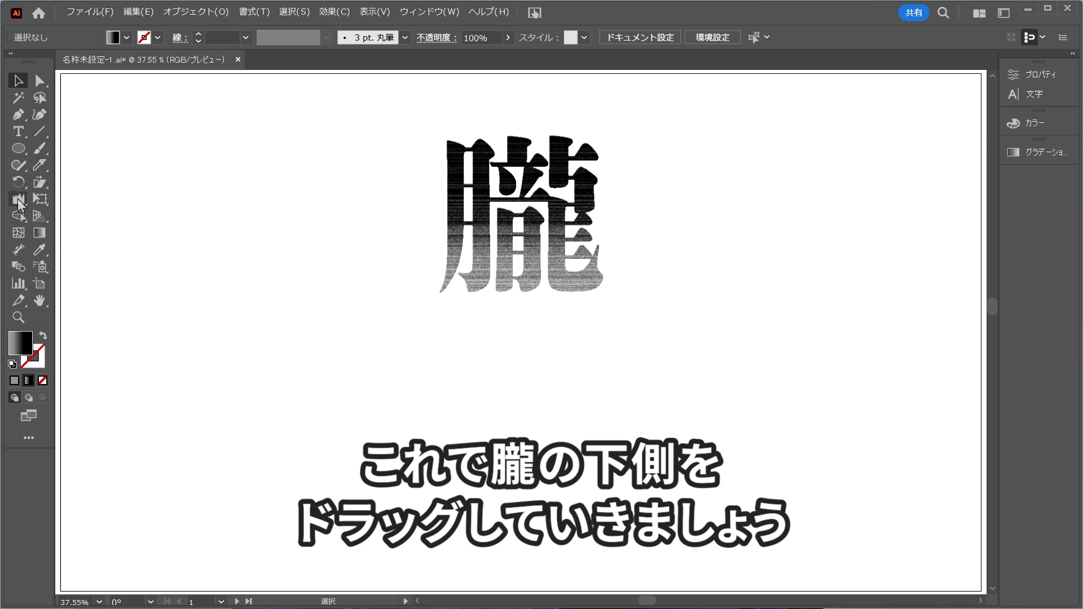
left_click(18, 198)
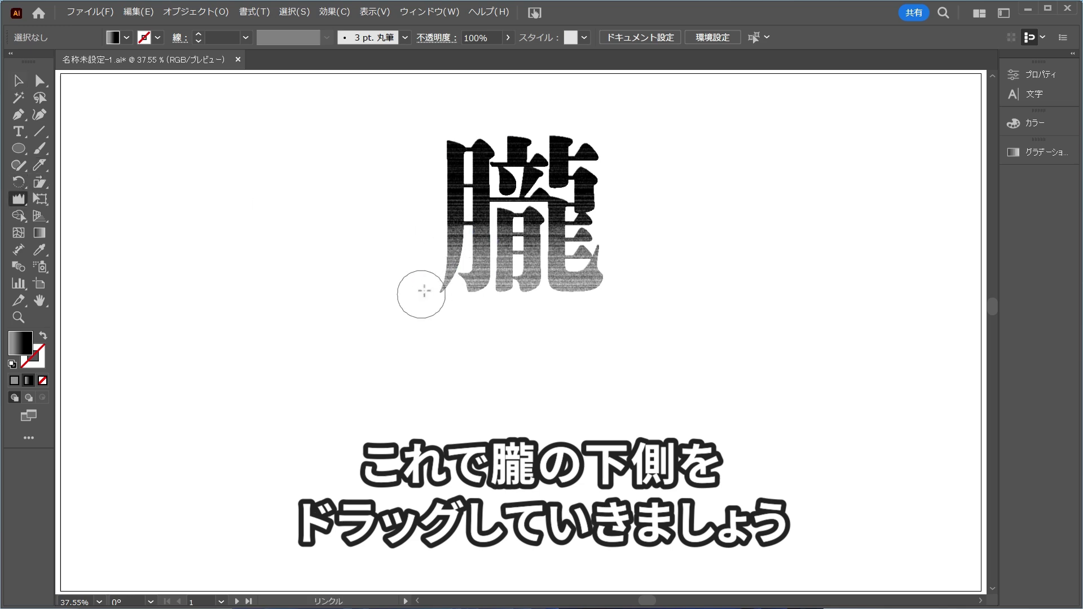
mouse_move(416, 290)
left_mouse_down()
mouse_move(439, 273)
mouse_move(595, 280)
left_mouse_up()
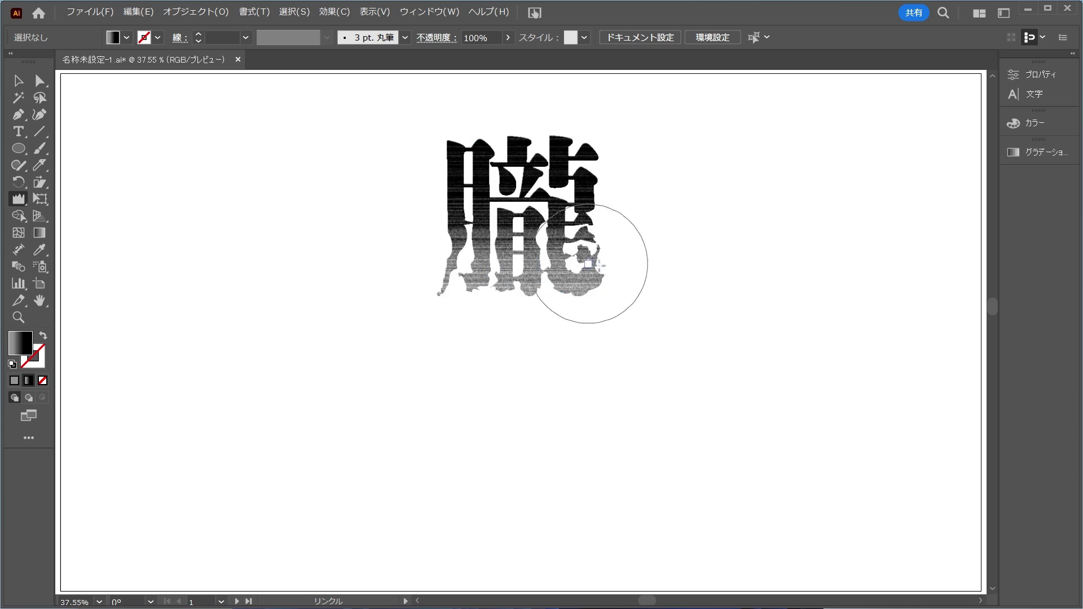
left_click_drag(441, 241, 636, 242)
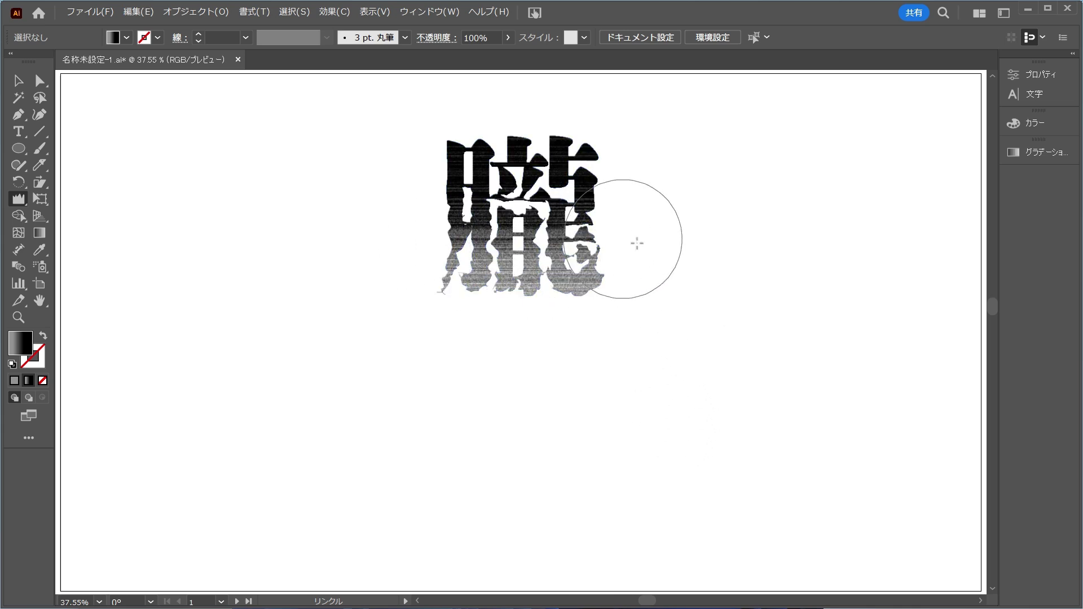
key("v")
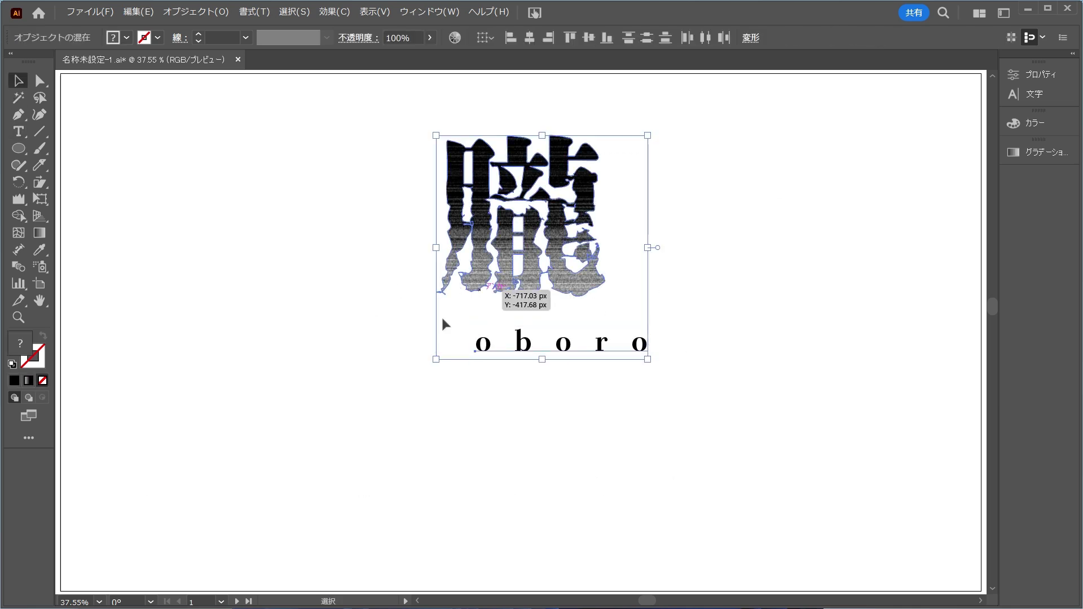
Raise the oboro caption under 朧 and centre the framed teal background behind the logo
left_click_drag(571, 339, 571, 314)
left_click(742, 343)
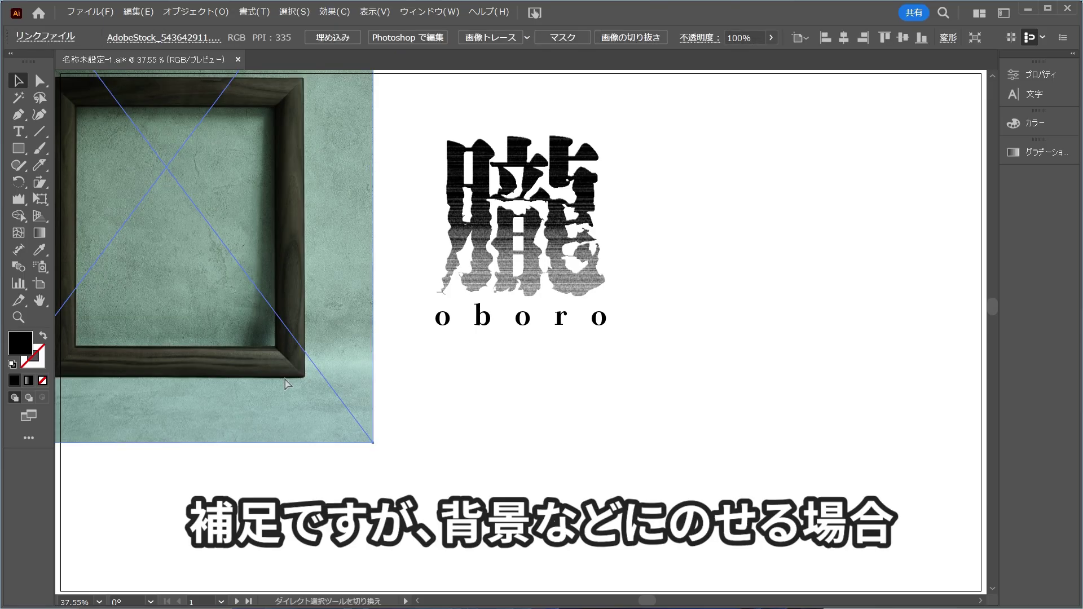
left_click(472, 418)
mouse_move(243, 392)
left_mouse_down()
mouse_move(398, 416)
mouse_move(543, 400)
mouse_move(596, 411)
left_mouse_up()
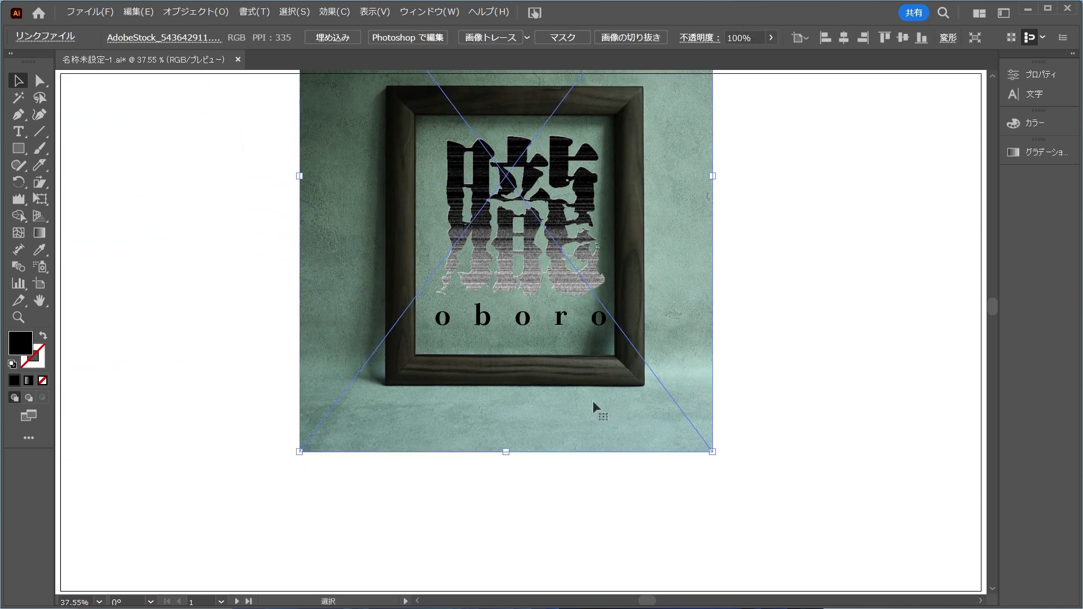
key("ctrl+shift+a")
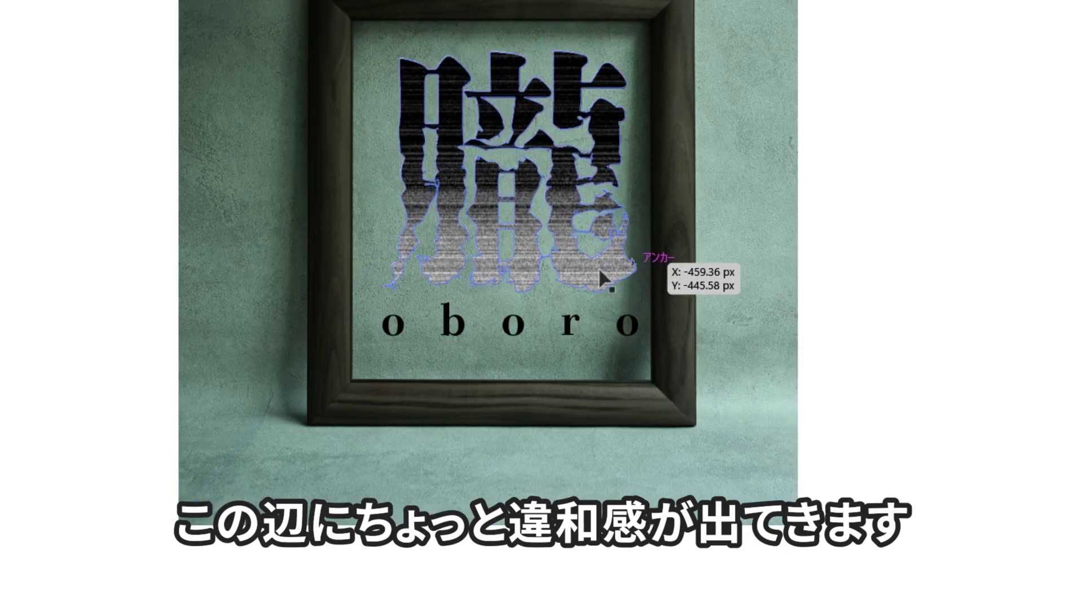
left_click(611, 262)
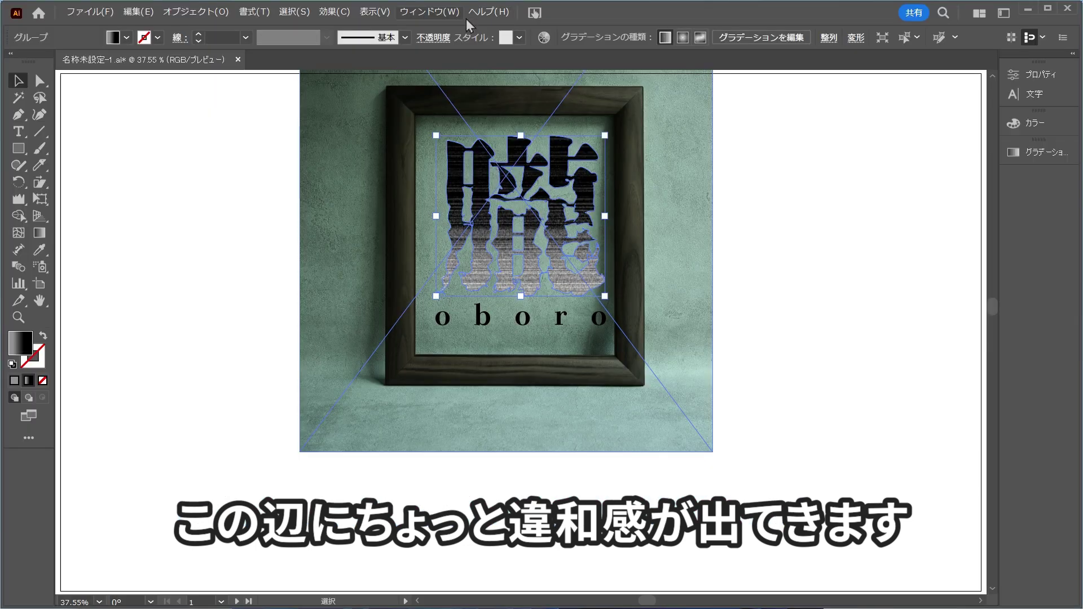
Set 朧's Transparency blend mode to Multiply, then deselect to check the result
left_click(446, 13)
scroll(495, 530, "down", 1)
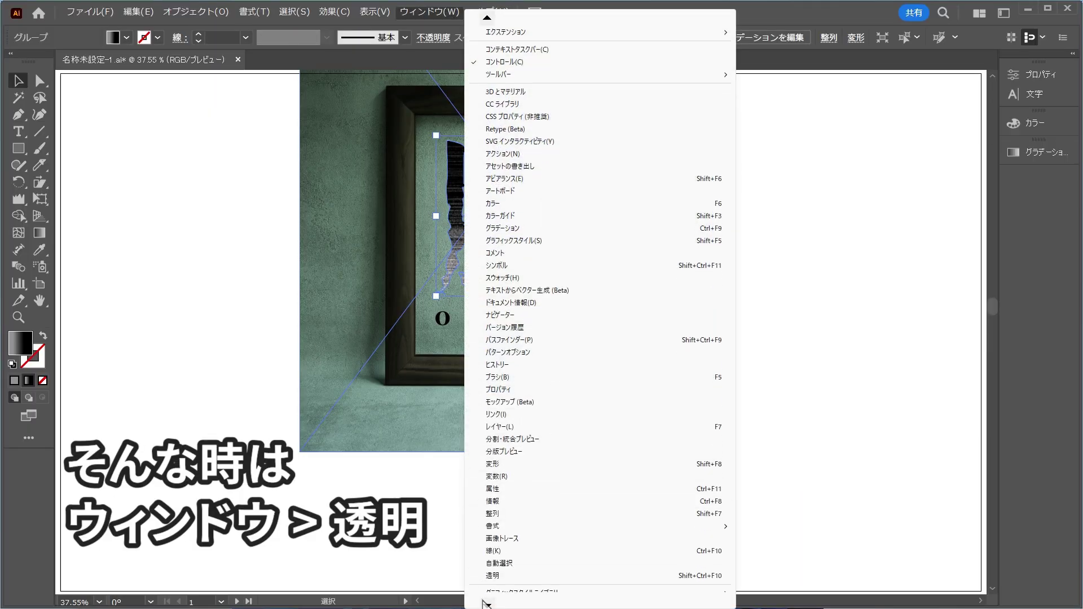
scroll(495, 536, "down", 1)
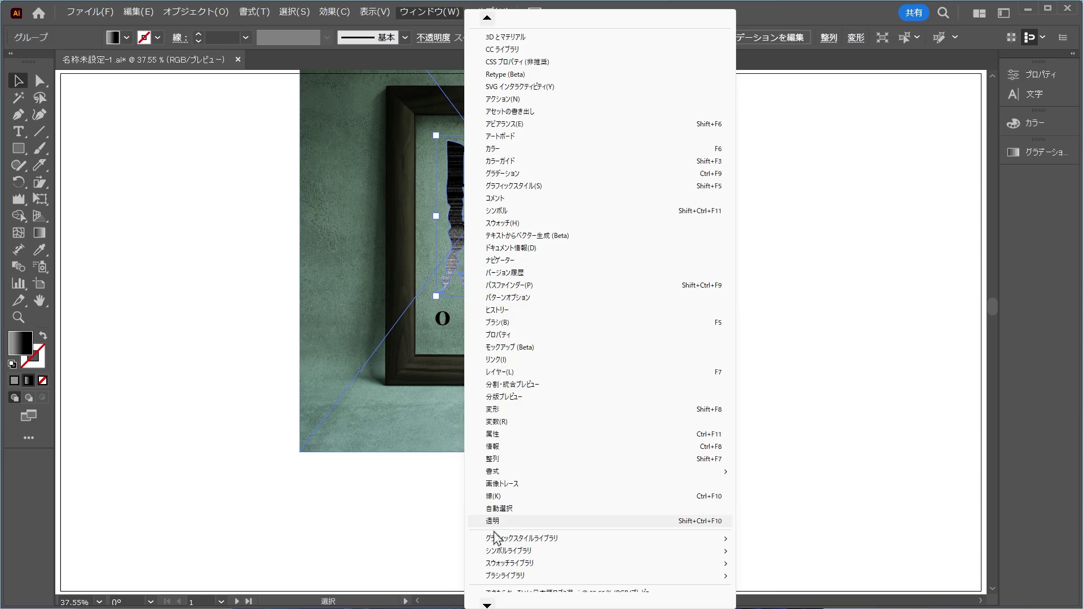
left_click(495, 522)
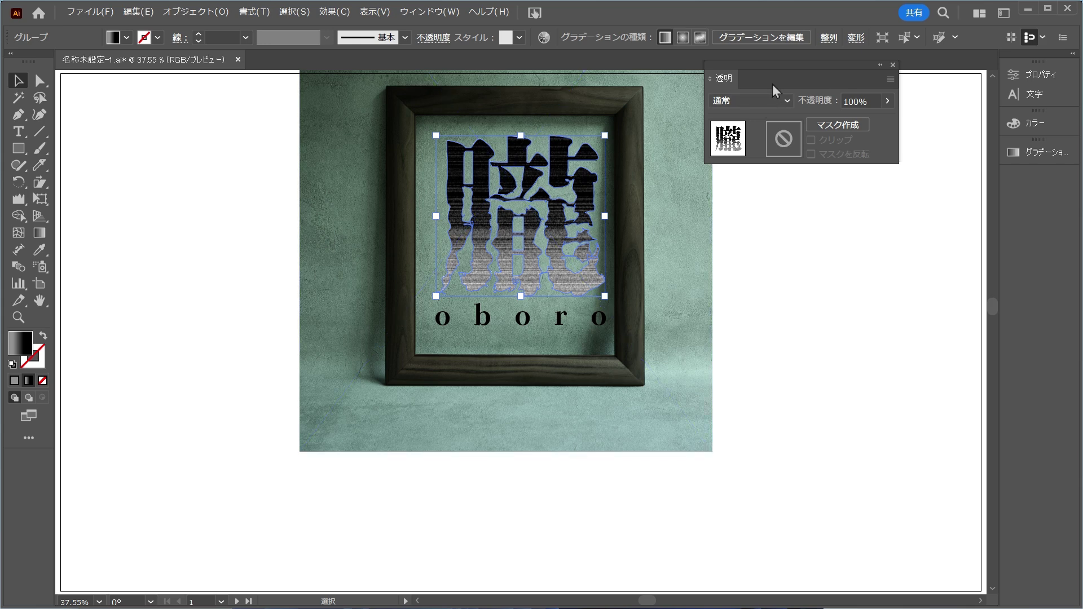
left_click_drag(772, 84, 755, 217)
left_click(757, 232)
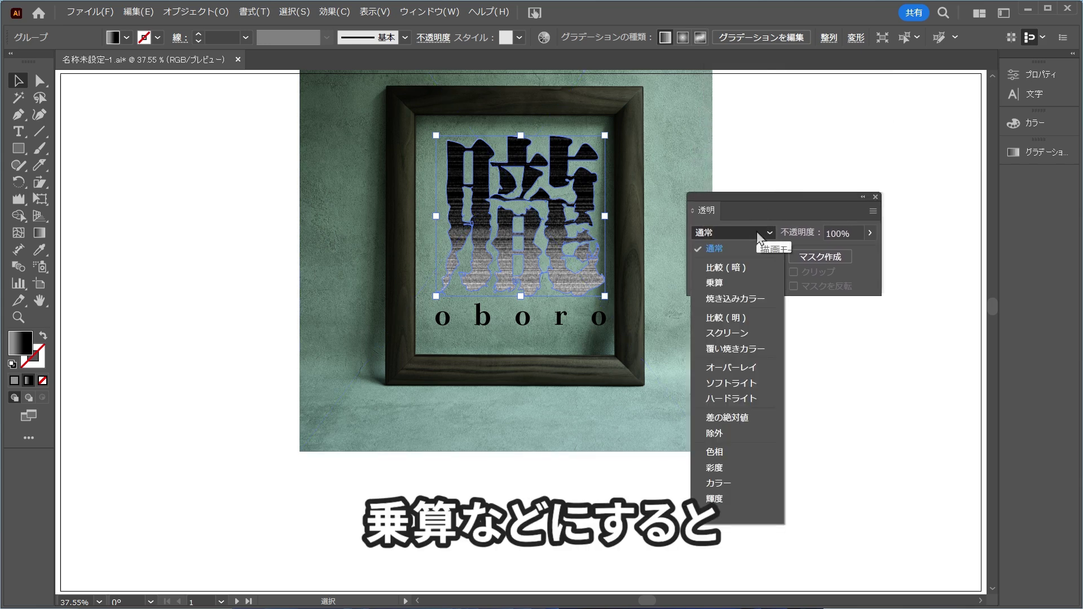
left_click(747, 284)
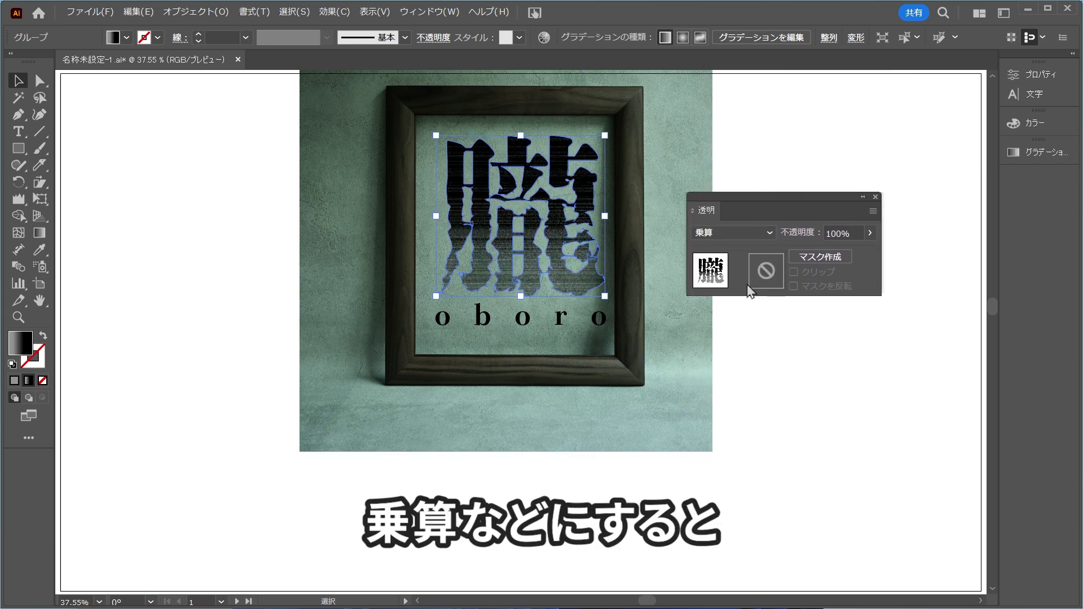
left_click(800, 367)
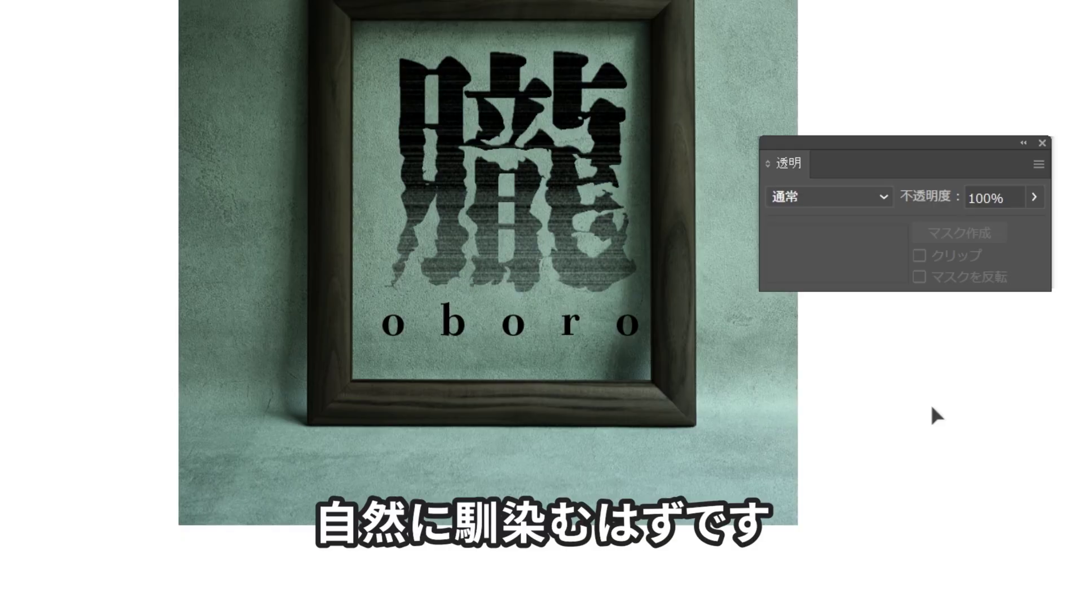